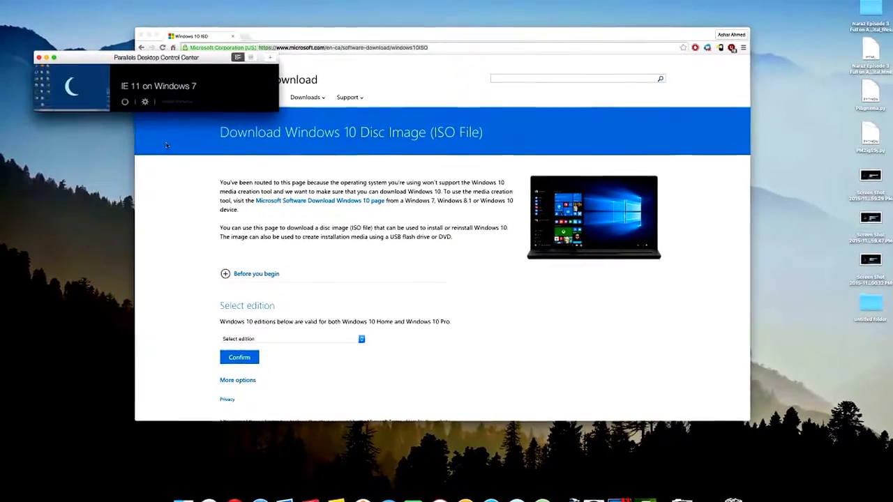
# Minimize the browser window and quit Xcode to clear the desktop.
pyautogui.click(154, 35)
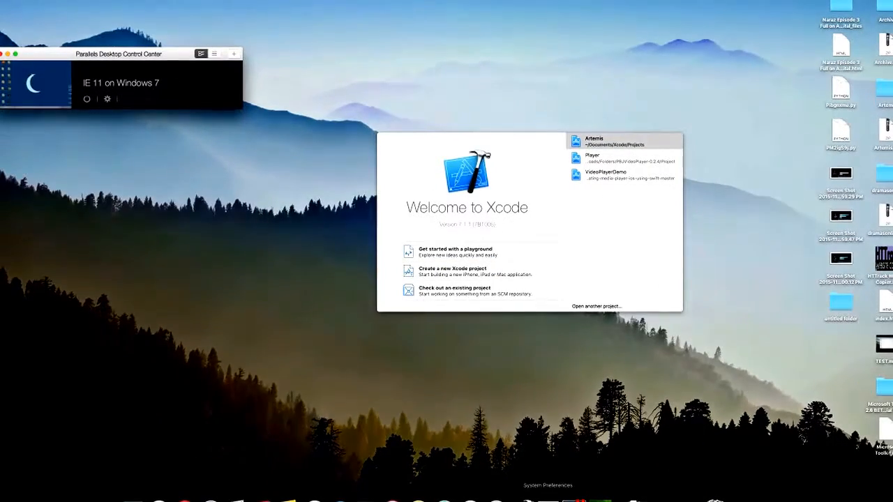
pyautogui.rightClick(525, 499)
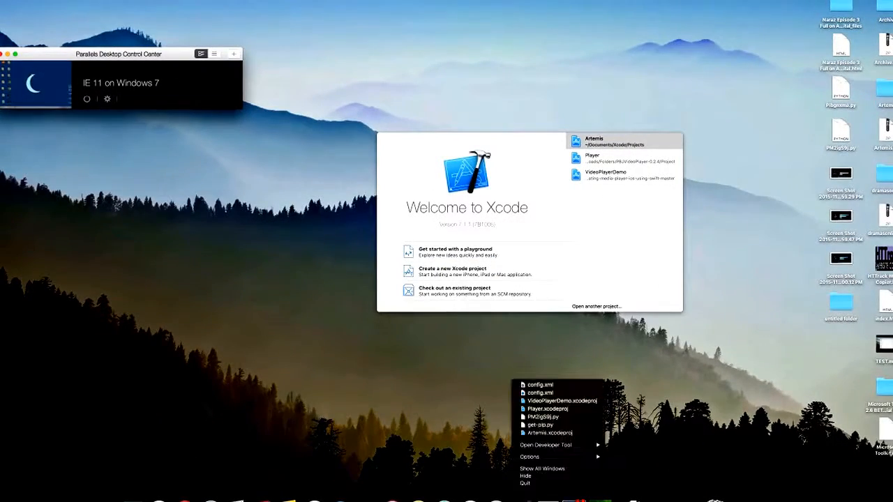
pyautogui.click(525, 482)
# Move the Parallels Desktop Control Center window inward and place the logo.png icon closer to the other desktop files.
pyautogui.moveTo(104, 55); pyautogui.dragTo(214, 161)
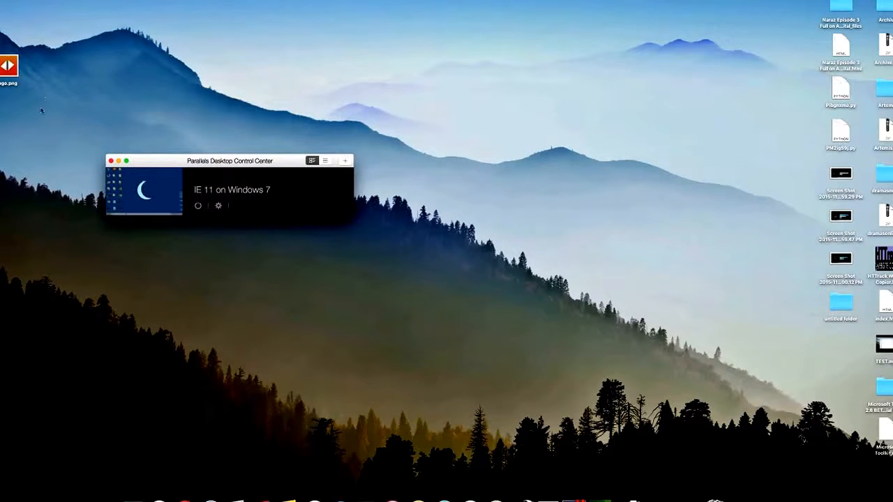
pyautogui.click(14, 66)
pyautogui.moveTo(10, 67); pyautogui.dragTo(738, 282)
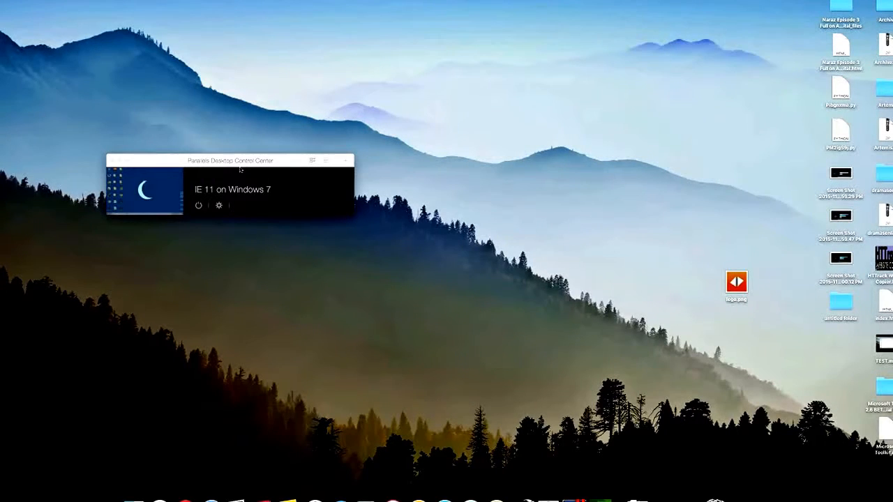
pyautogui.click(229, 164)
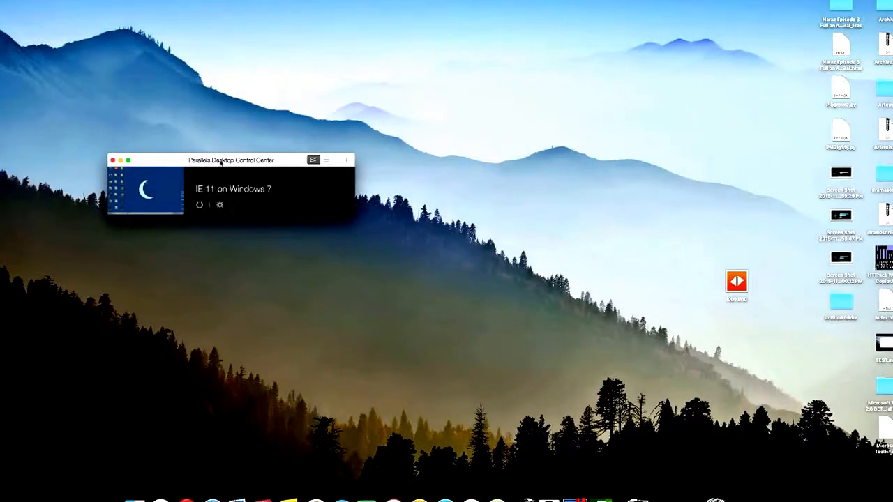
pyautogui.moveTo(213, 160); pyautogui.dragTo(256, 97)
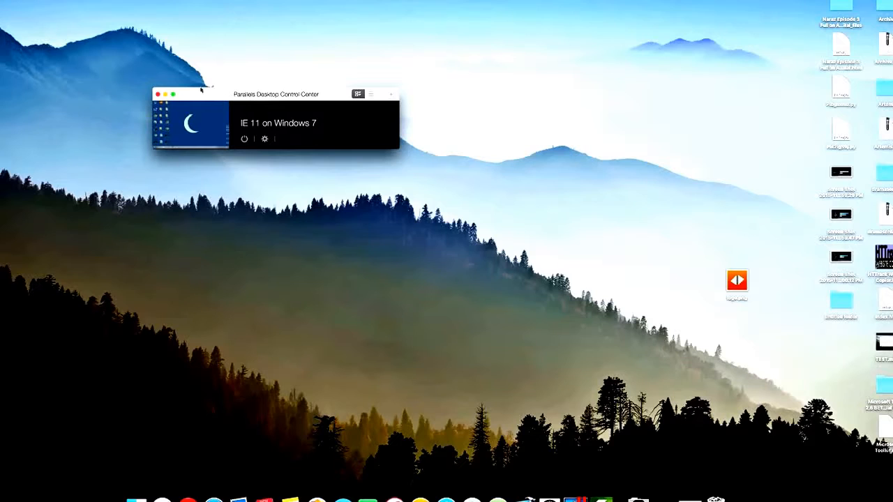
pyautogui.moveTo(202, 94); pyautogui.dragTo(217, 113)
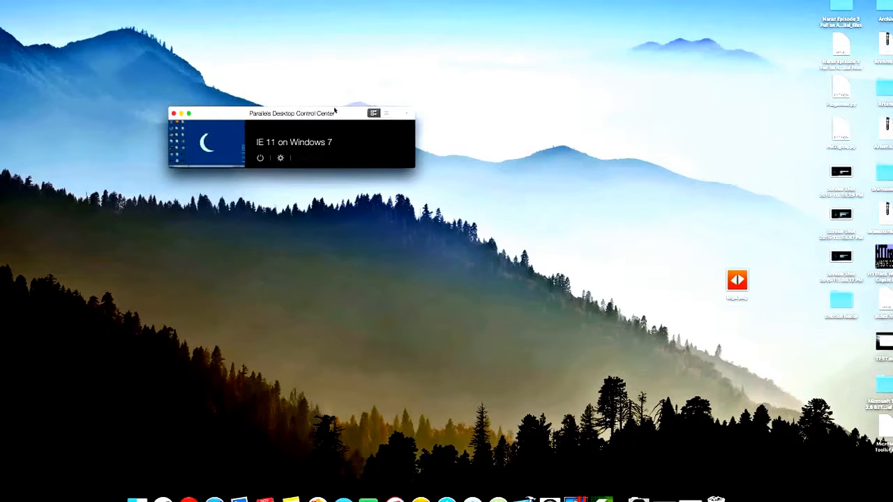
pyautogui.moveTo(334, 111); pyautogui.dragTo(284, 51)
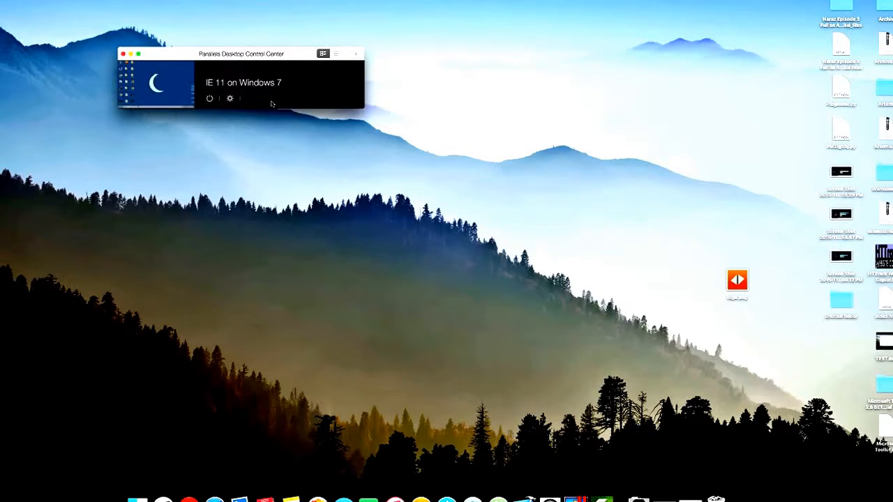
pyautogui.moveTo(201, 55); pyautogui.dragTo(238, 130)
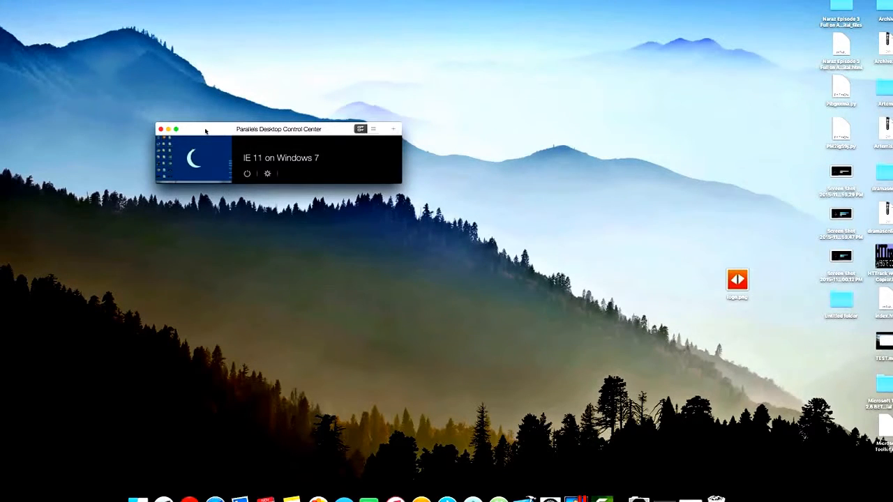
pyautogui.moveTo(206, 130); pyautogui.dragTo(177, 132)
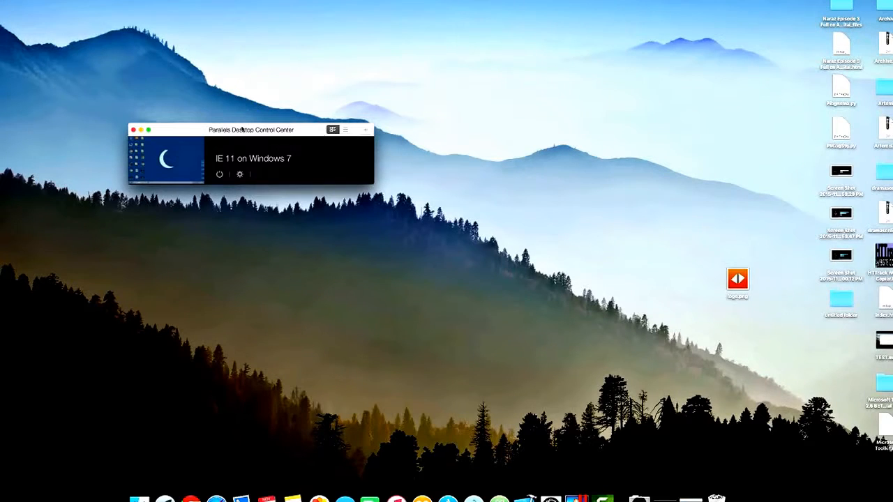
pyautogui.moveTo(242, 129); pyautogui.dragTo(271, 160)
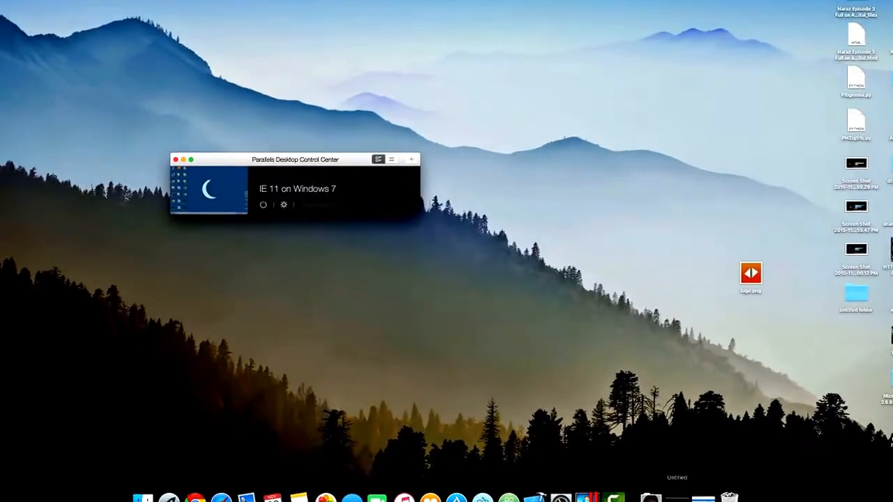
# Switch back to the browser and look over Microsoft's Windows 10 Disc Image (ISO File) download page.
pyautogui.click(699, 498)
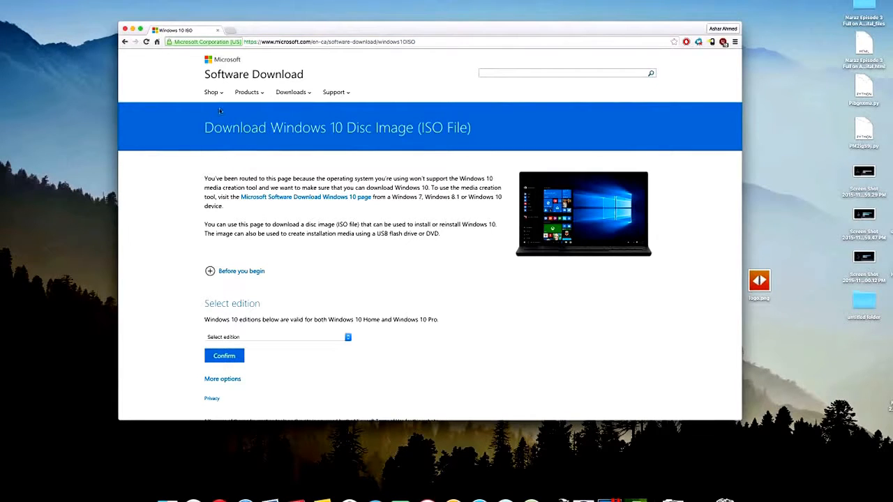
pyautogui.moveTo(202, 127); pyautogui.dragTo(469, 120)
pyautogui.click(553, 113)
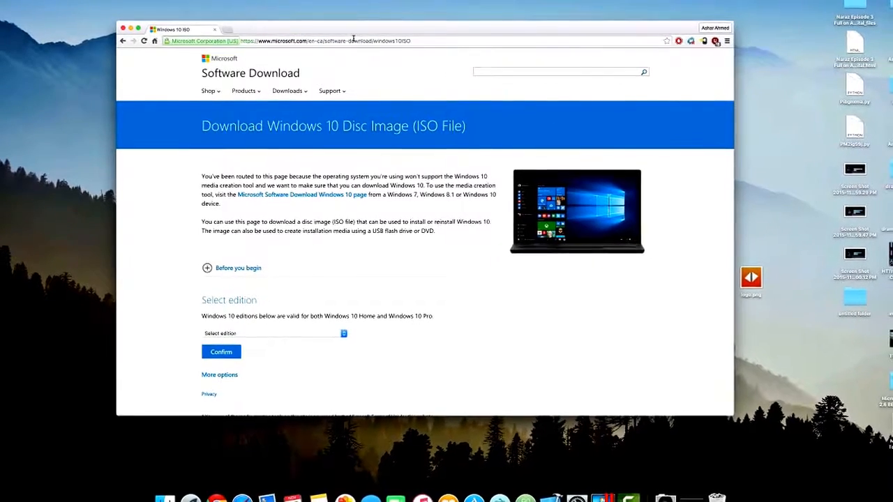
pyautogui.scroll(-5, 314, 187)
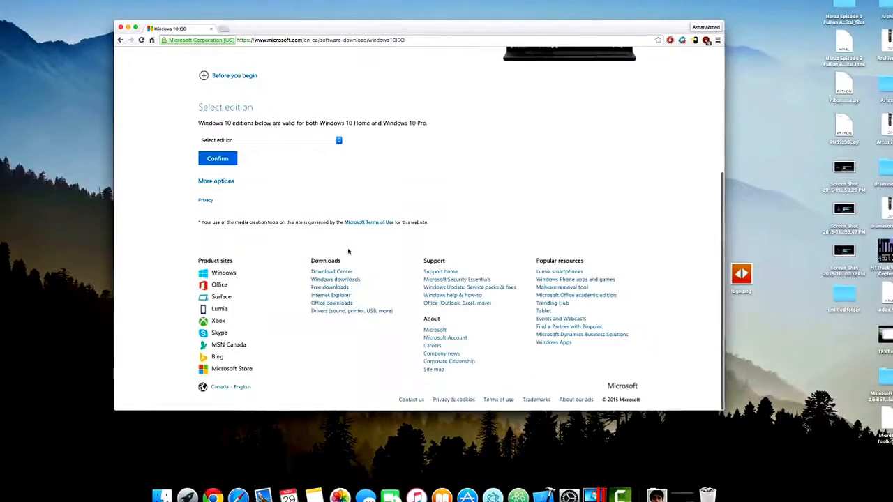
pyautogui.scroll(5, 315, 187)
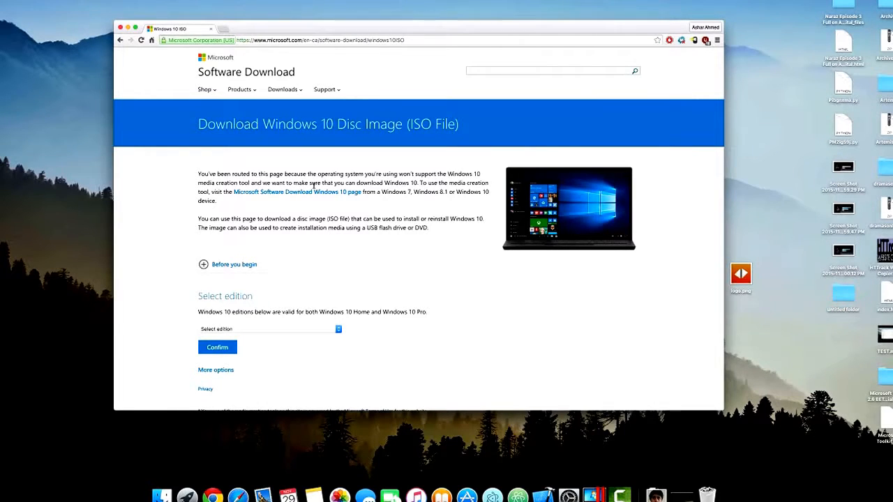
pyautogui.scroll(-1, 248, 400)
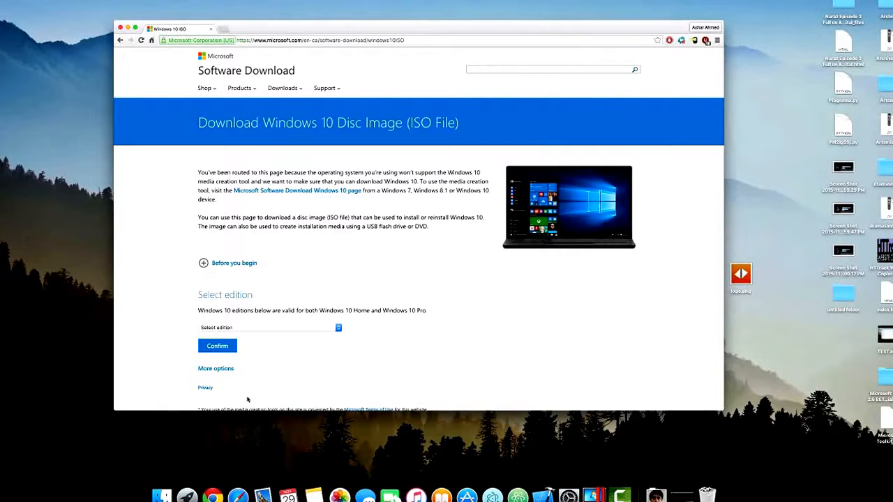
pyautogui.scroll(-5, 246, 397)
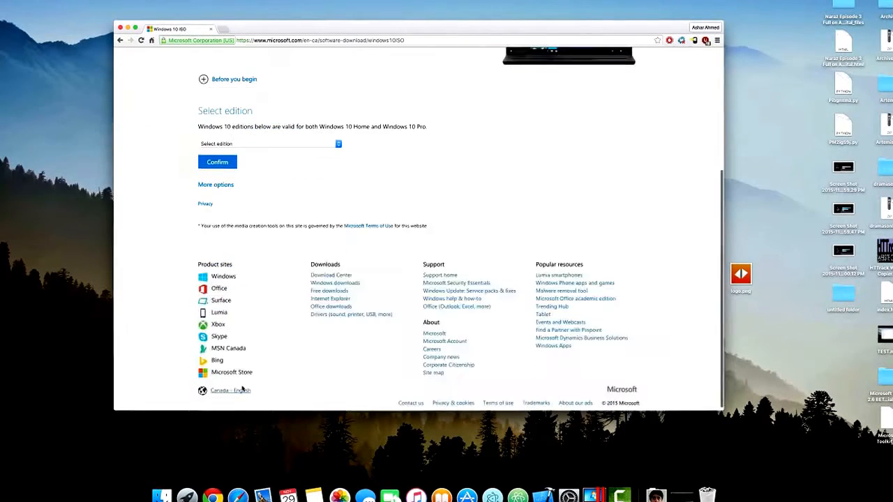
# Select Windows 10 as the edition to download and confirm the choice.
pyautogui.scroll(2, 243, 390)
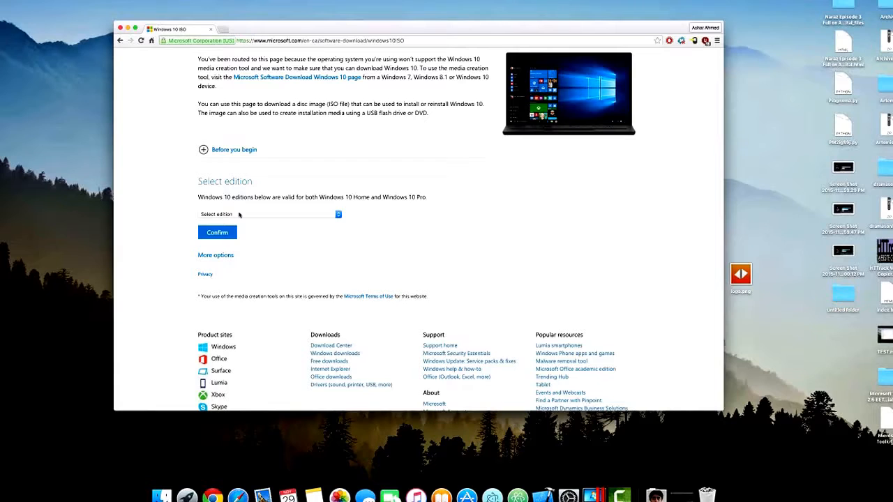
pyautogui.click(238, 215)
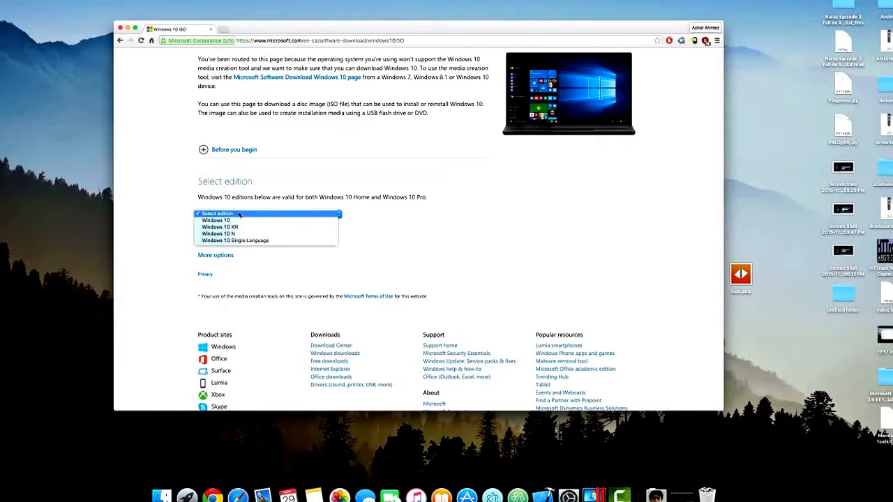
pyautogui.click(239, 220)
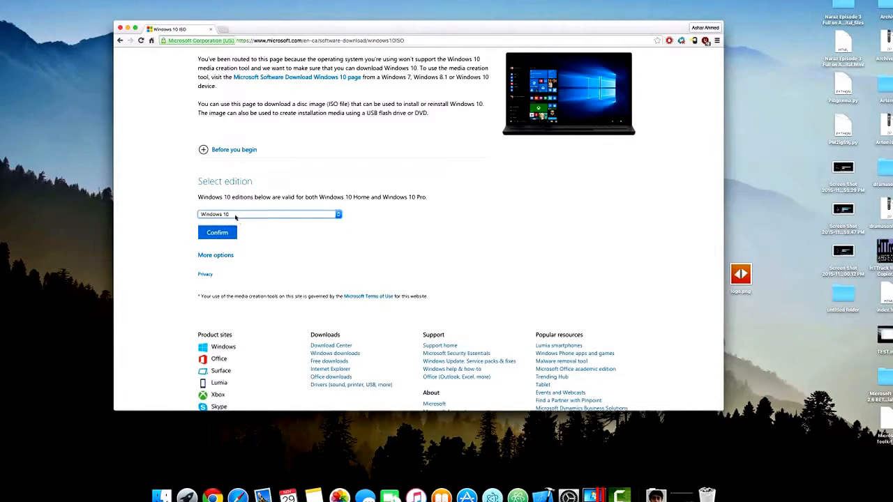
pyautogui.click(238, 215)
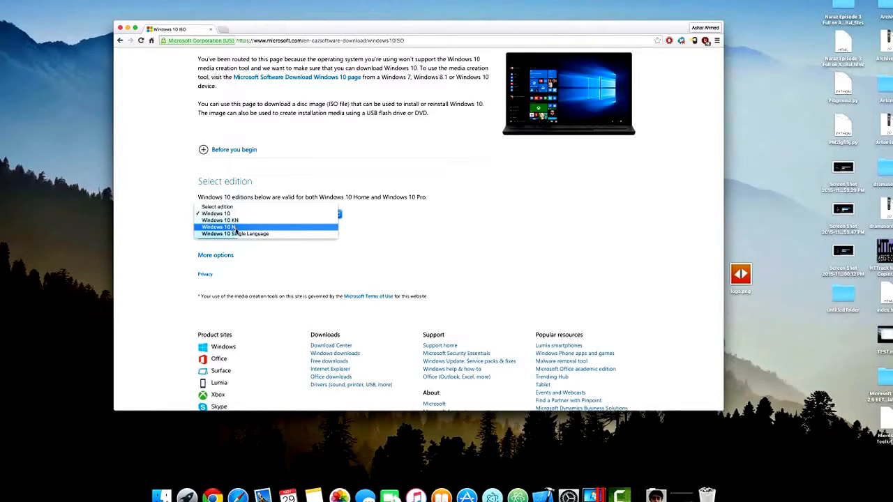
pyautogui.click(408, 183)
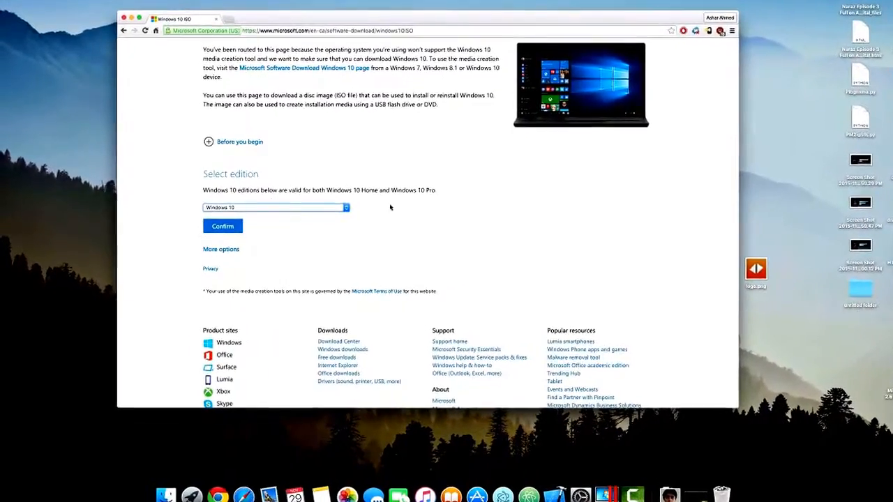
pyautogui.click(222, 226)
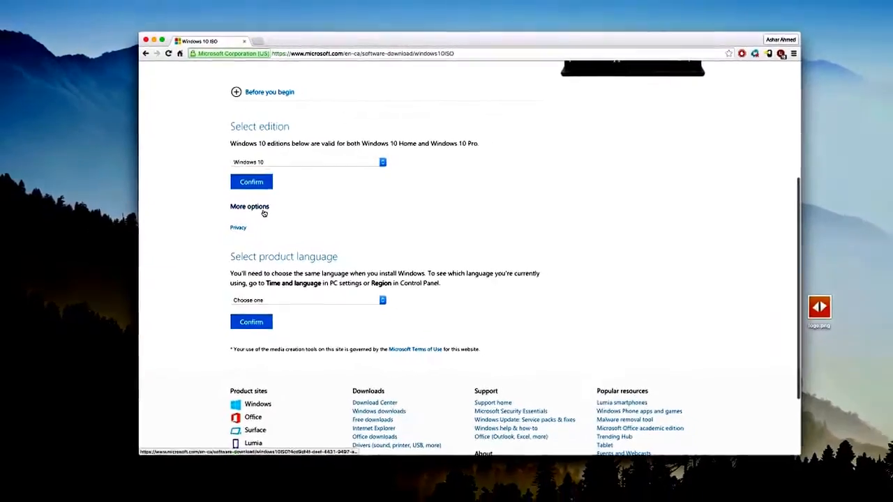
# Expand the additional edition options, set the product language to English and confirm it to get the download links.
pyautogui.click(258, 207)
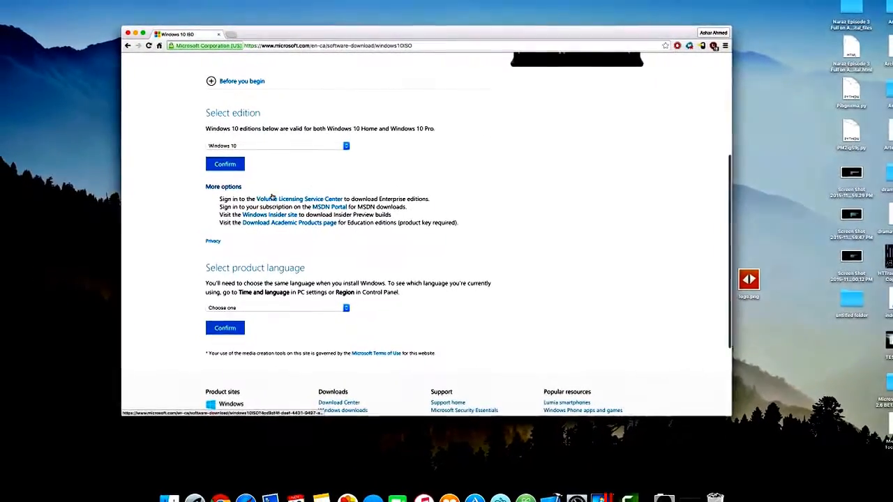
pyautogui.click(256, 309)
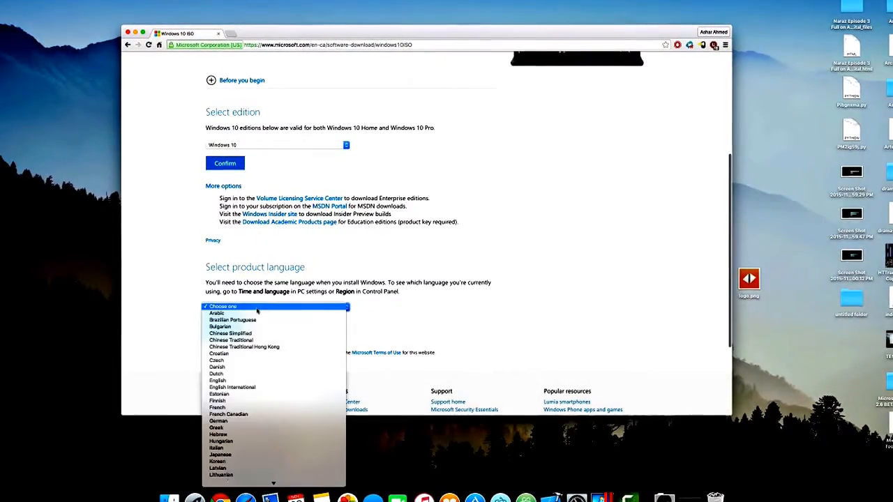
pyautogui.click(249, 381)
pyautogui.click(225, 325)
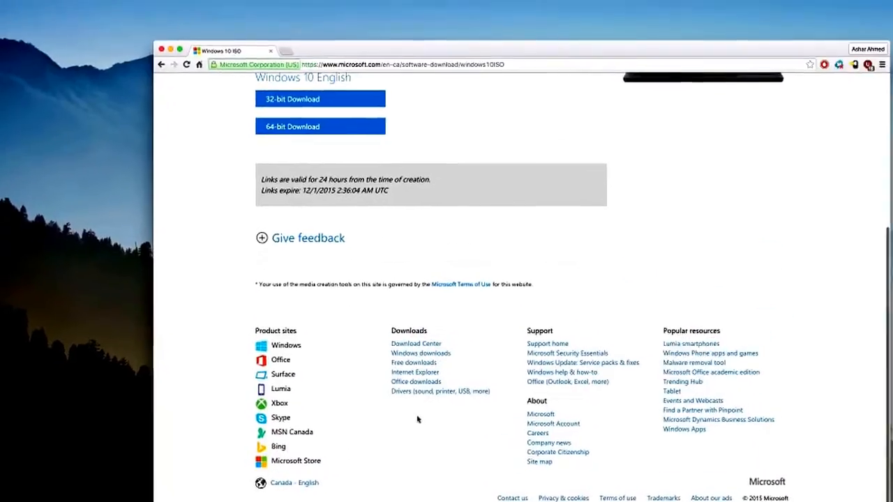
pyautogui.scroll(3, 390, 335)
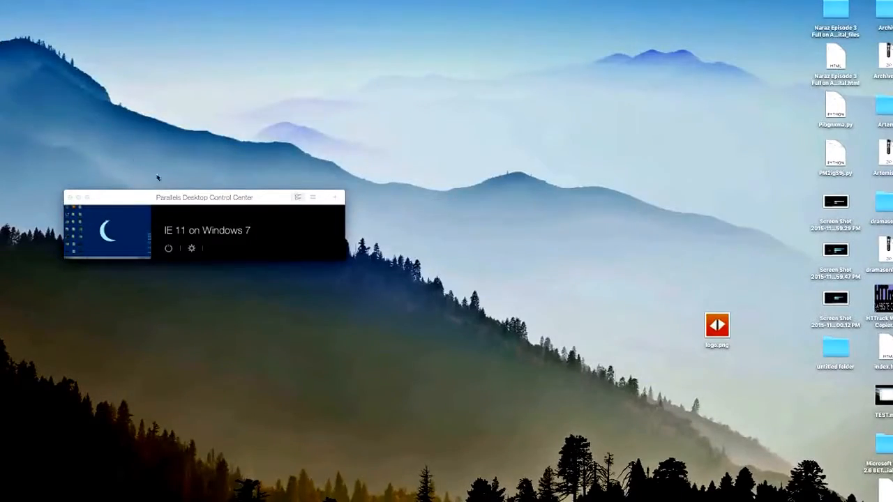
pyautogui.moveTo(187, 199); pyautogui.dragTo(122, 129)
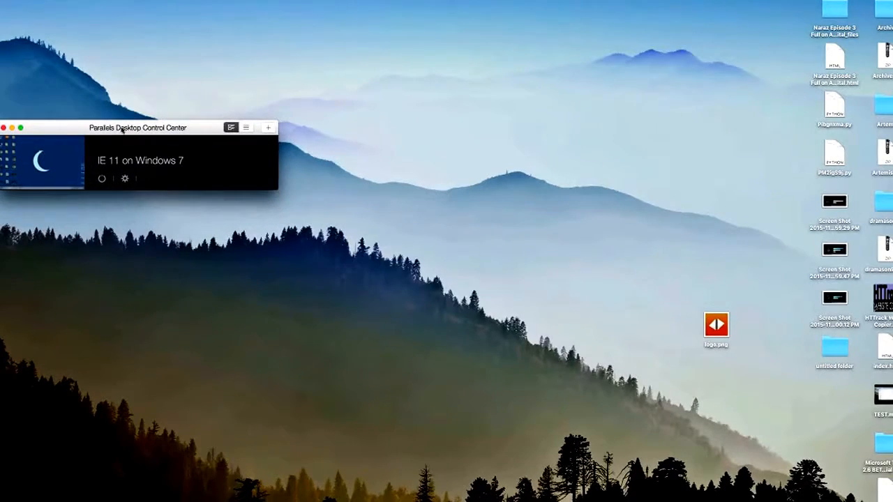
pyautogui.moveTo(122, 129); pyautogui.dragTo(133, 143)
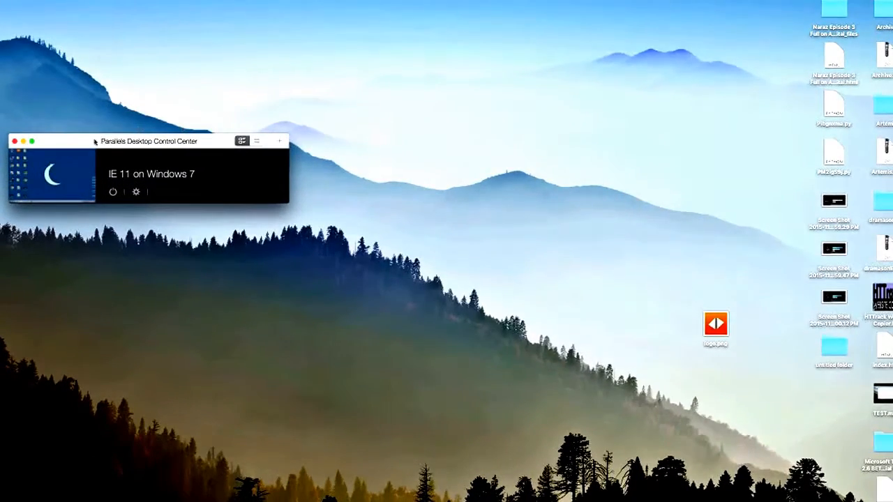
pyautogui.moveTo(87, 143); pyautogui.dragTo(109, 160)
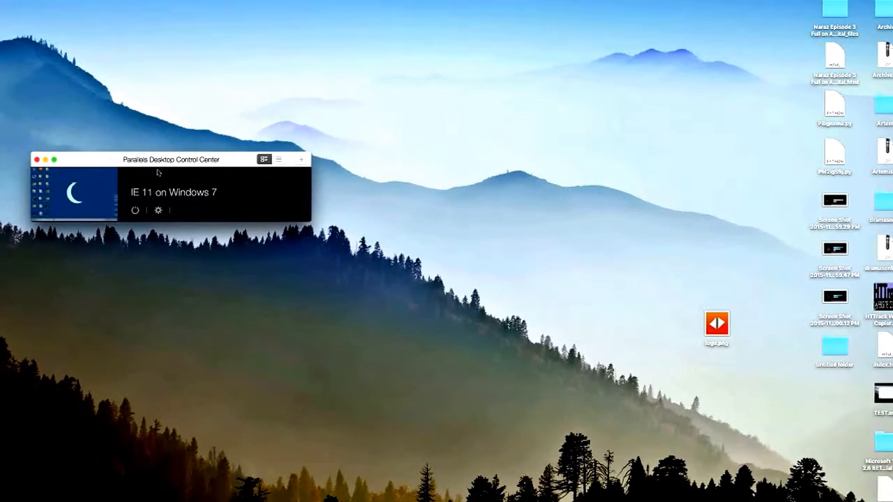
pyautogui.moveTo(156, 164); pyautogui.dragTo(176, 196)
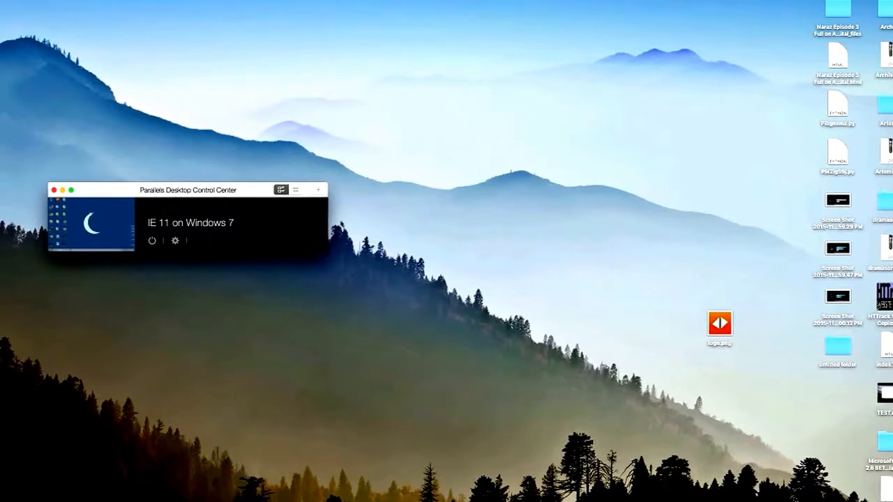
# Start a new virtual machine installed from an image file and continue with the Windows 10 image Win10_English_x64.iso.
pyautogui.click(321, 192)
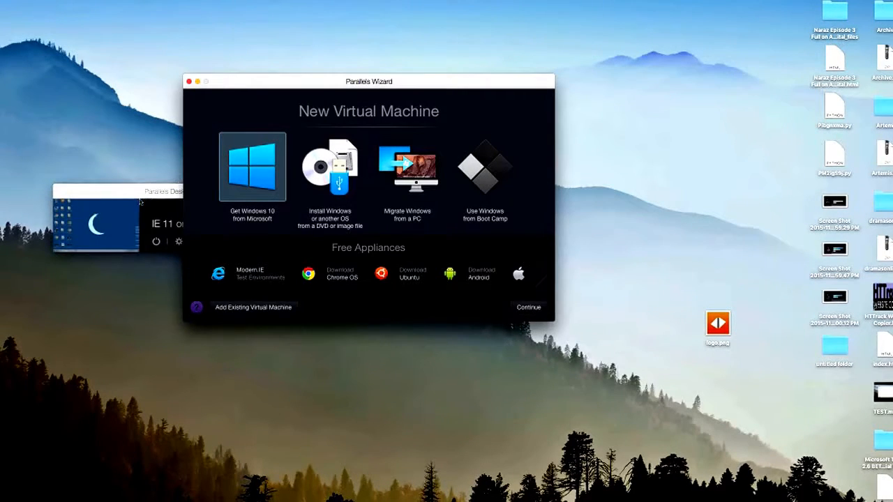
pyautogui.moveTo(137, 202)
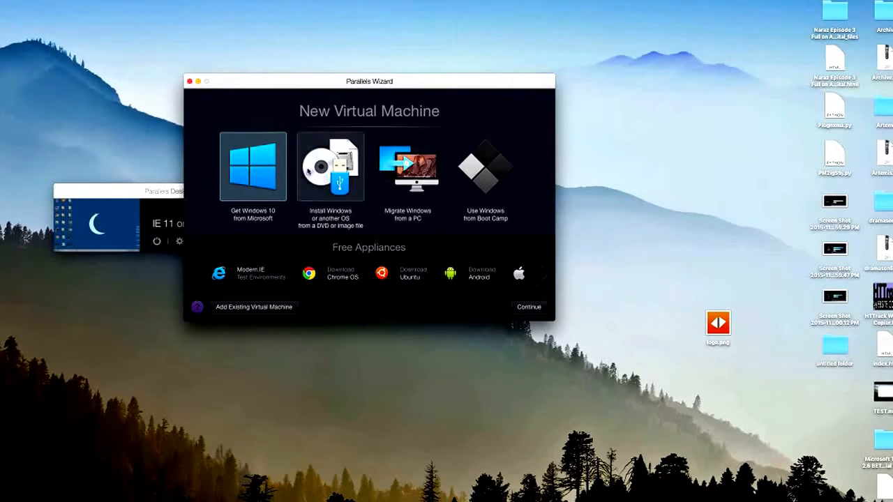
pyautogui.click(317, 176)
pyautogui.doubleClick(322, 178)
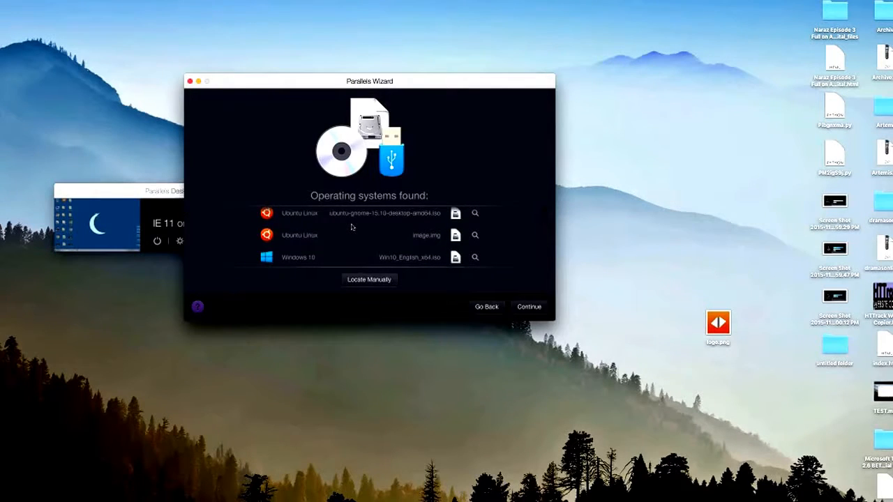
pyautogui.scroll(-1, 379, 258)
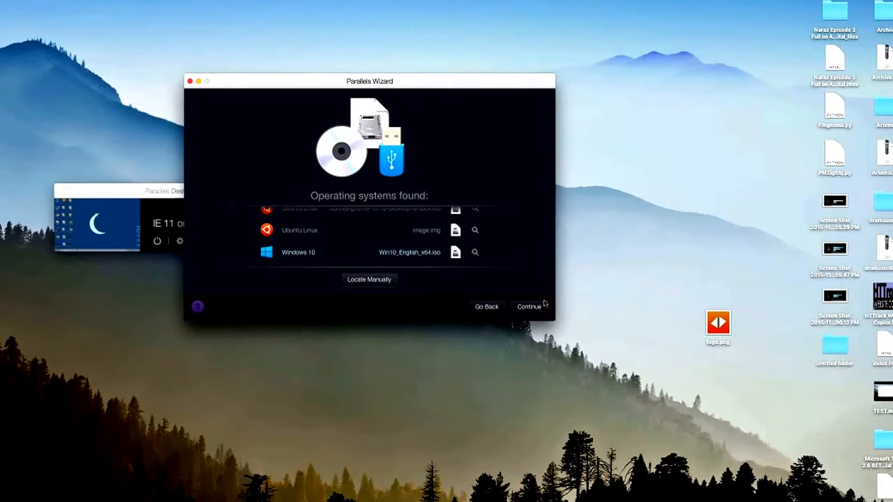
pyautogui.click(530, 307)
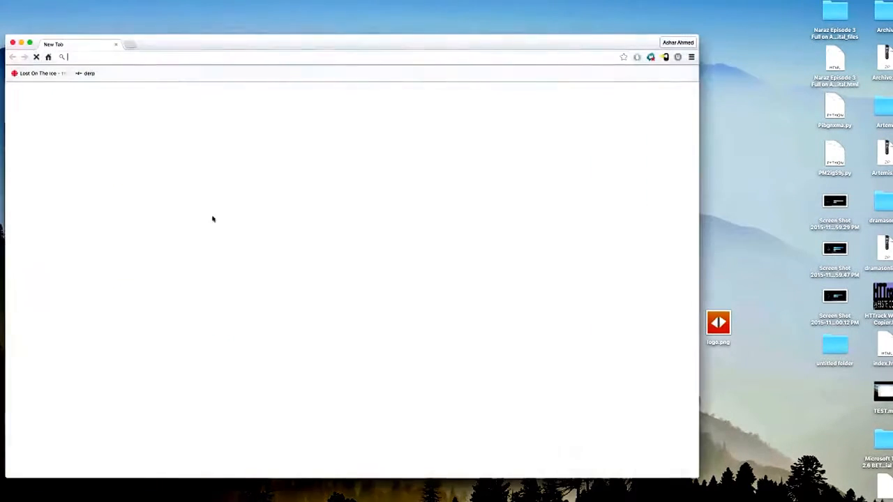
# Search the web for "windows 10 product key" and skim the Windows Central page about not needing to activate Windows 10.
pyautogui.write('windows 10 pro')
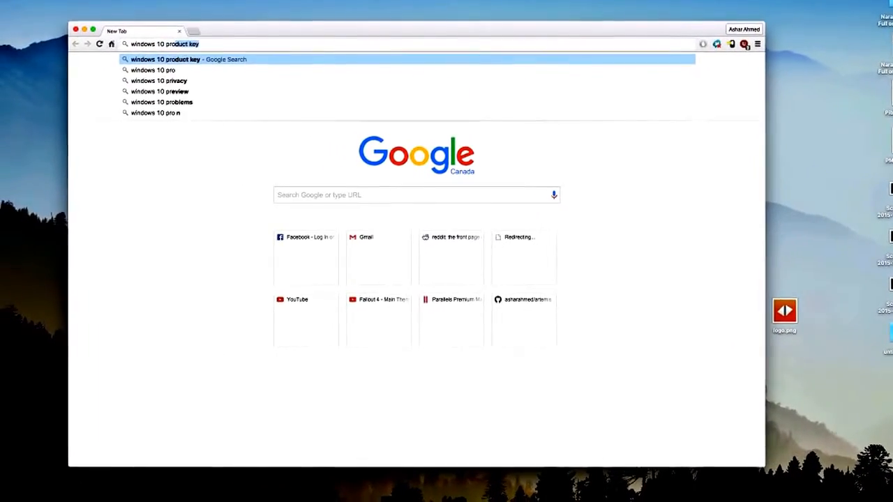
pyautogui.write('duct key')
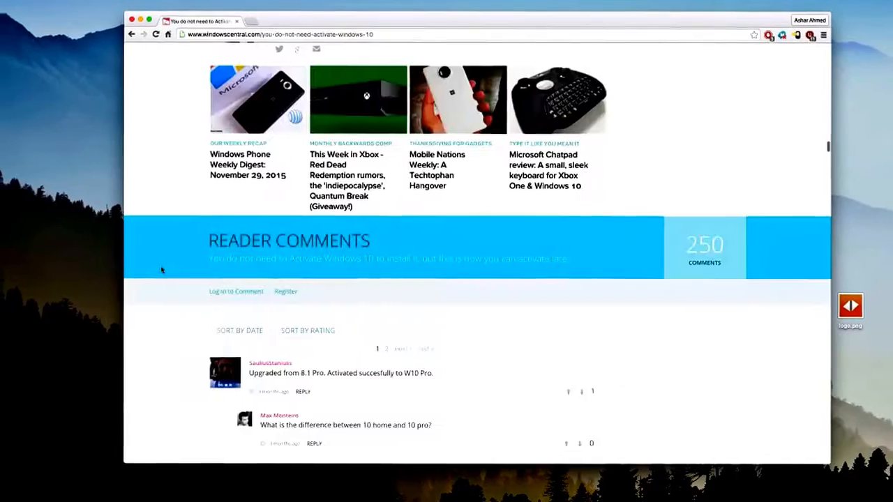
pyautogui.scroll(-10, 157, 170)
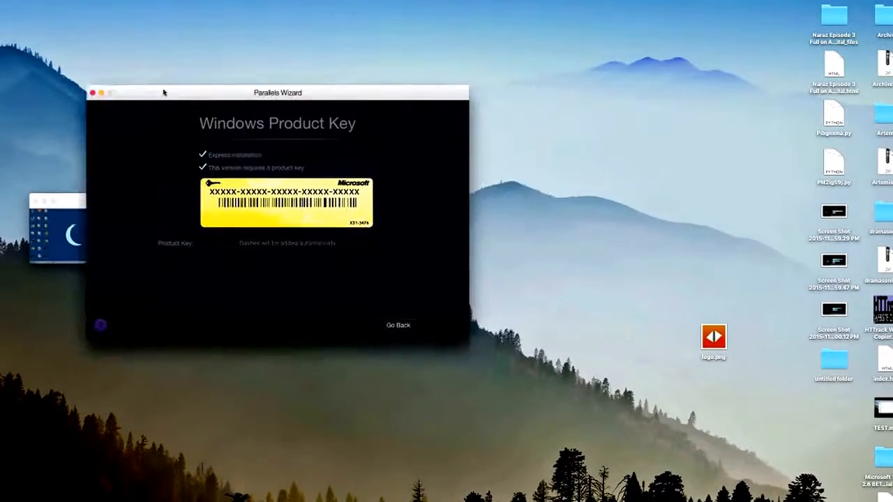
pyautogui.moveTo(164, 92); pyautogui.dragTo(2, 59)
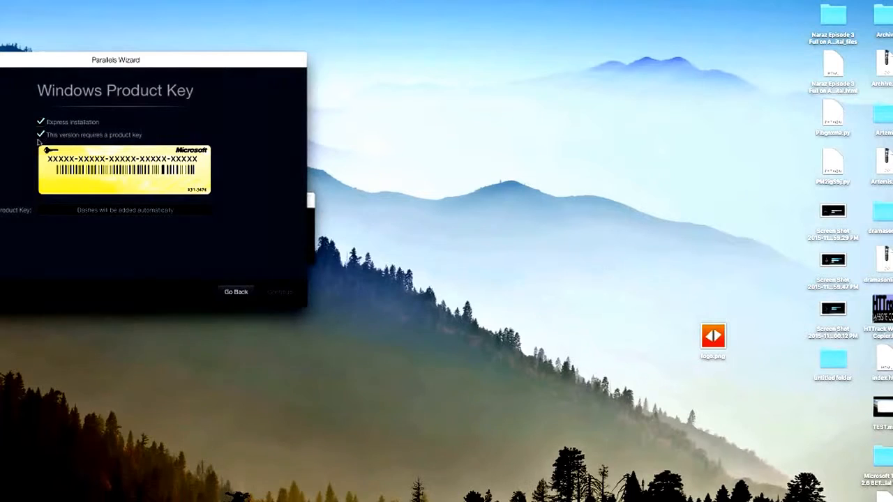
# Proceed past the Windows Product Key page and set Productivity as the primary use of Windows.
pyautogui.click(281, 293)
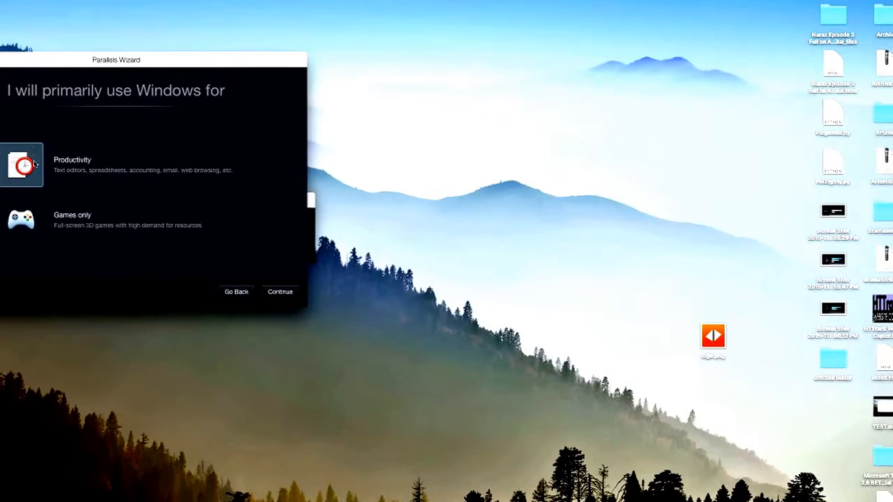
pyautogui.click(21, 217)
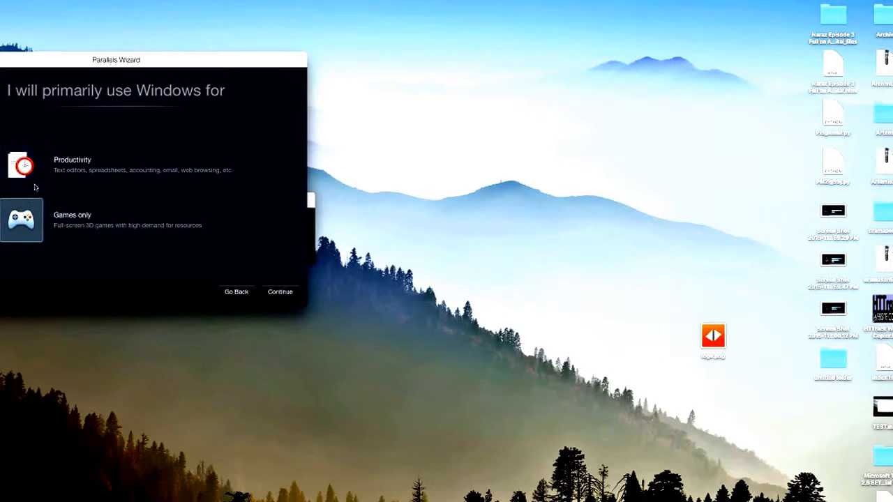
pyautogui.click(37, 162)
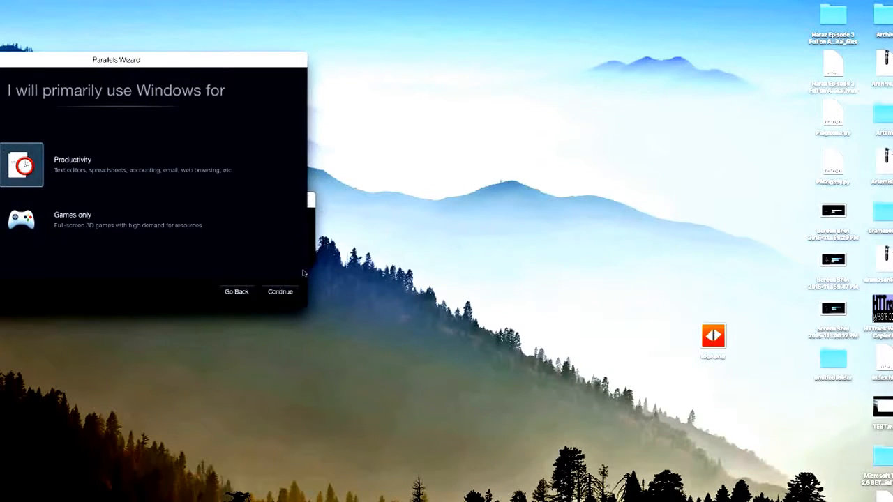
pyautogui.click(286, 291)
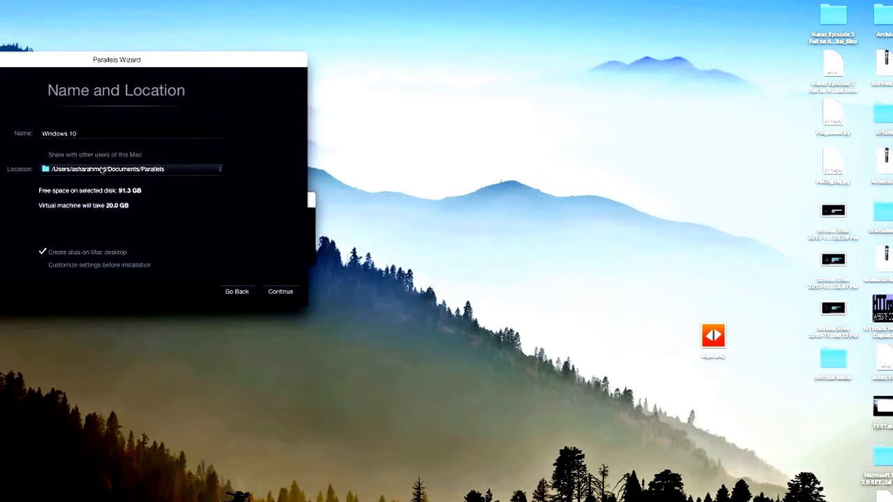
# Set the virtual machine's location to Secondary/Mac Stuff/VMs and create it with settings customization before installation.
pyautogui.click(103, 169)
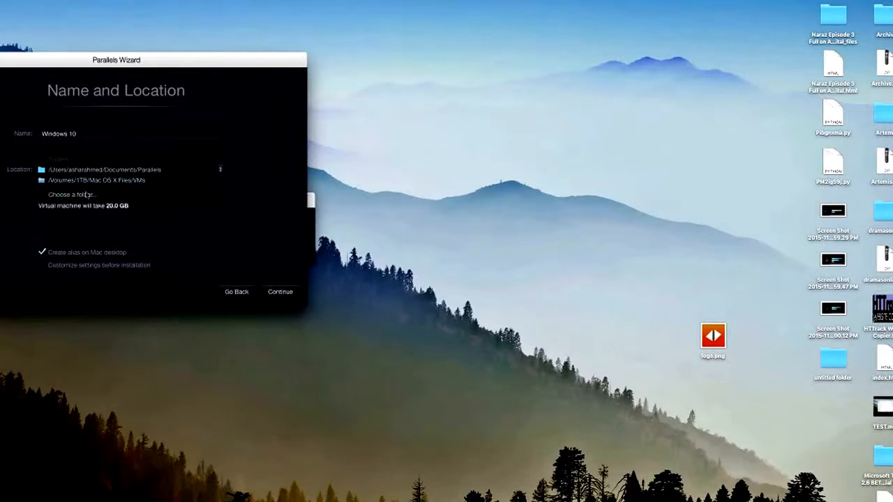
pyautogui.click(90, 195)
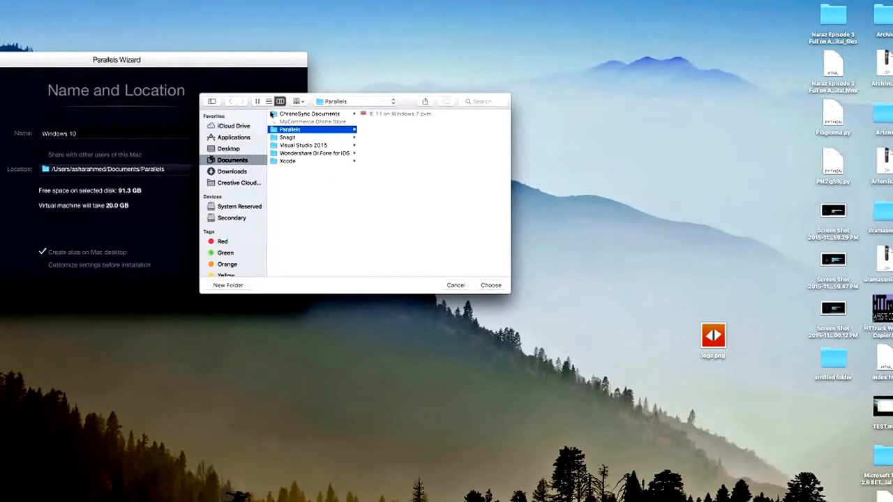
pyautogui.moveTo(279, 101); pyautogui.dragTo(55, 111)
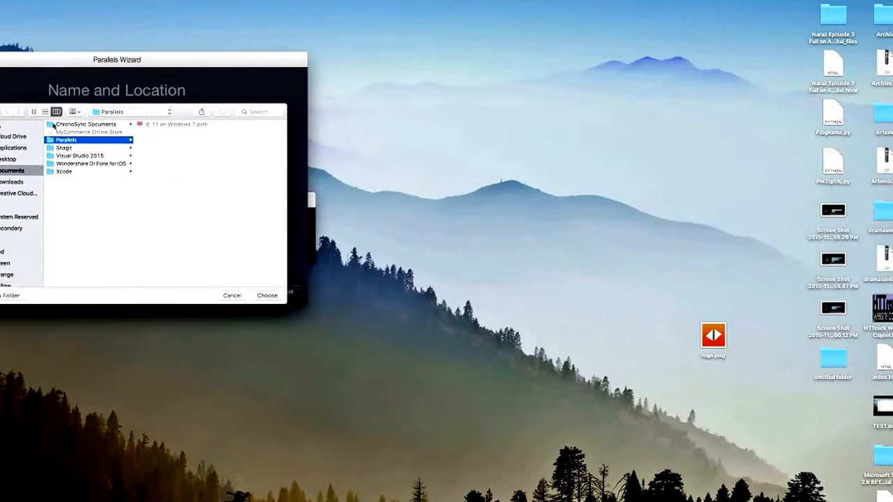
pyautogui.click(16, 227)
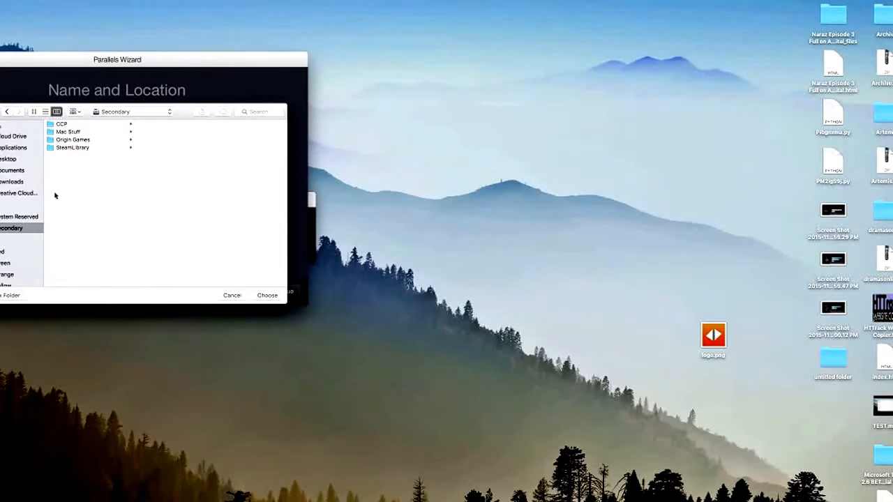
pyautogui.click(70, 132)
pyautogui.click(187, 125)
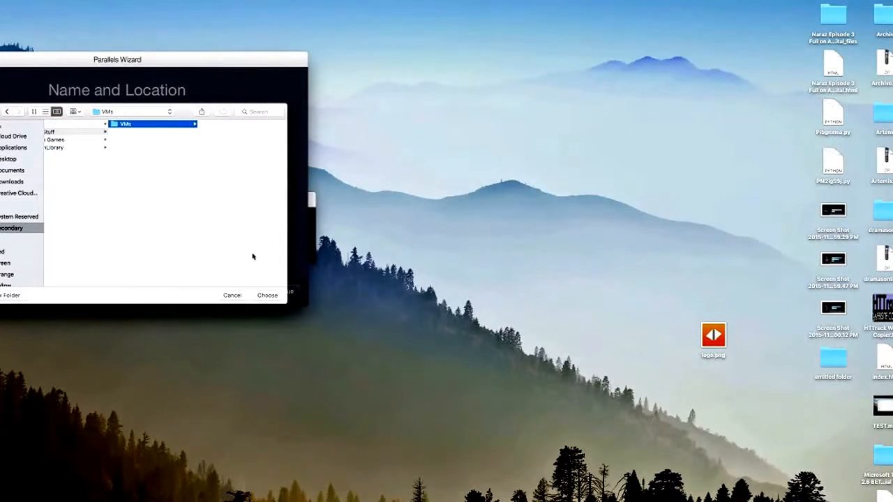
pyautogui.click(267, 295)
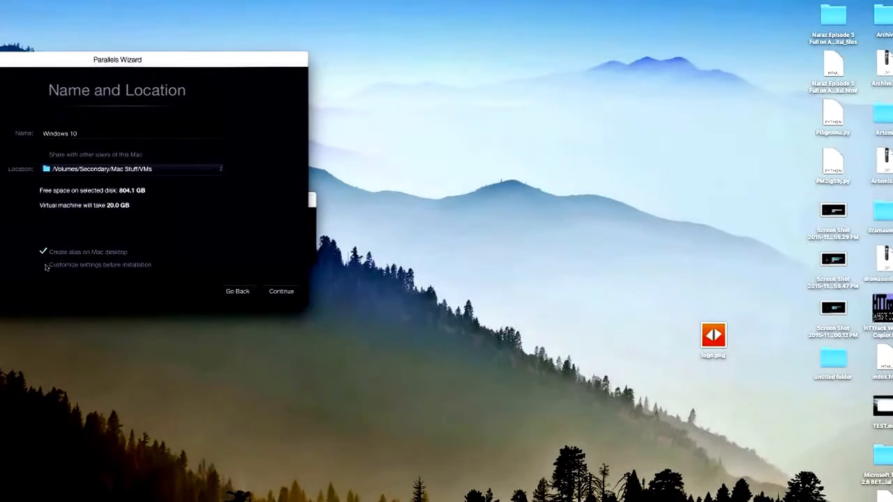
pyautogui.click(279, 290)
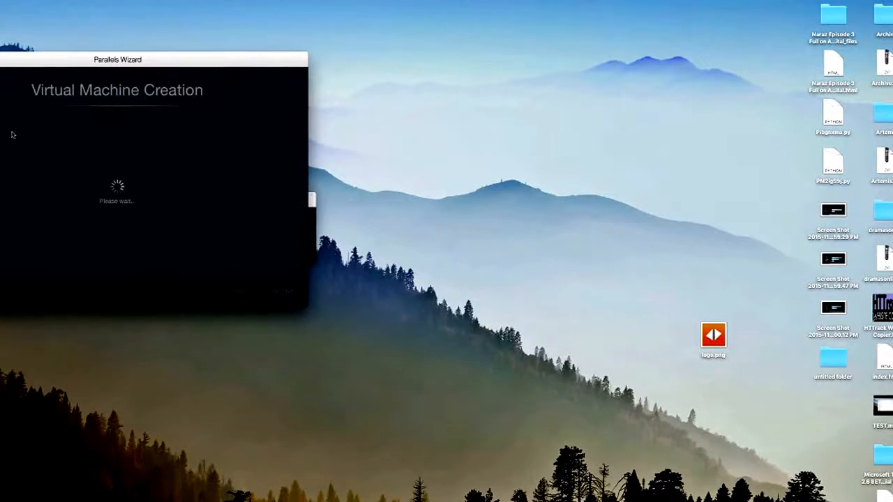
# Move the configuration window lower and set the virtual machine's hardware to 6648 MB of memory and 4 processors.
pyautogui.moveTo(82, 81); pyautogui.dragTo(39, 242)
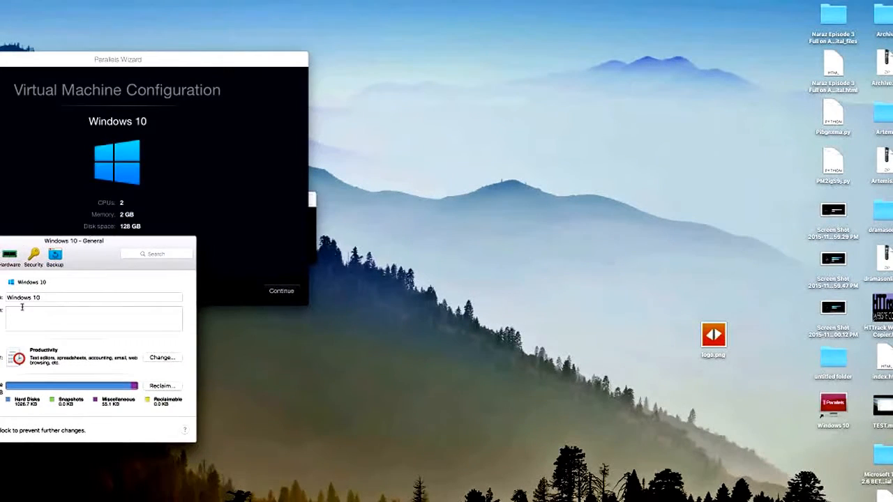
pyautogui.click(7, 258)
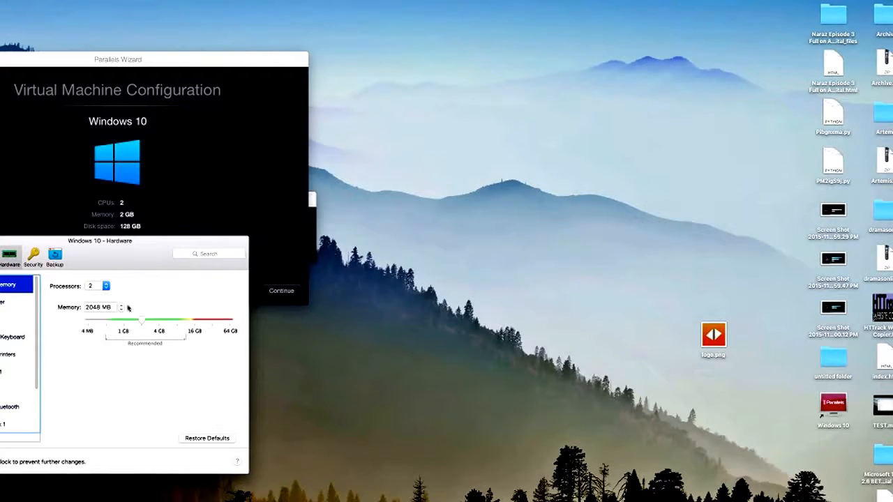
pyautogui.moveTo(144, 323); pyautogui.dragTo(171, 326)
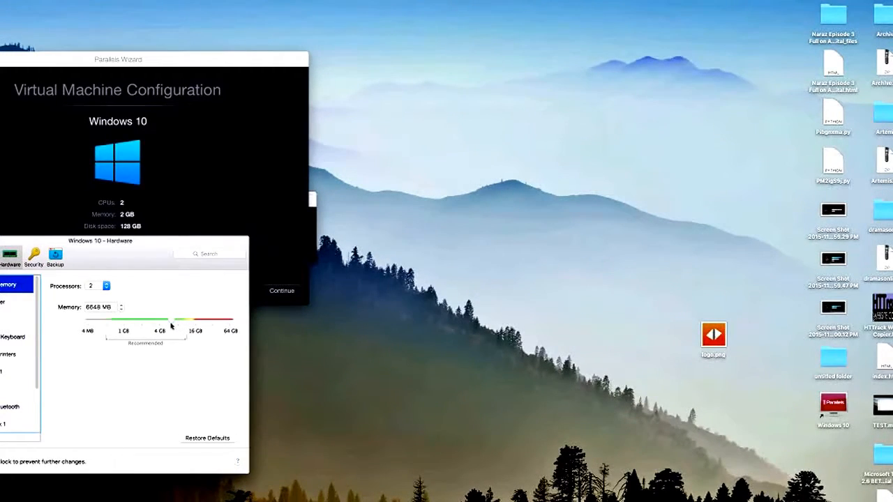
pyautogui.click(106, 286)
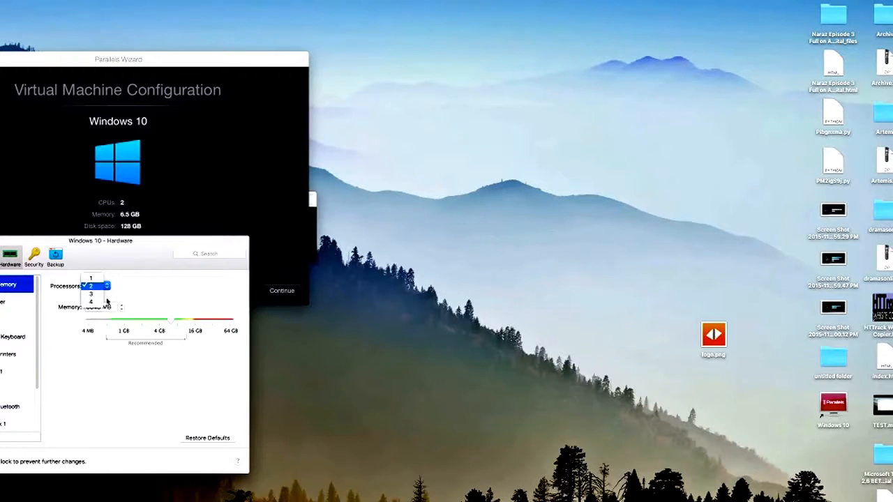
pyautogui.click(92, 301)
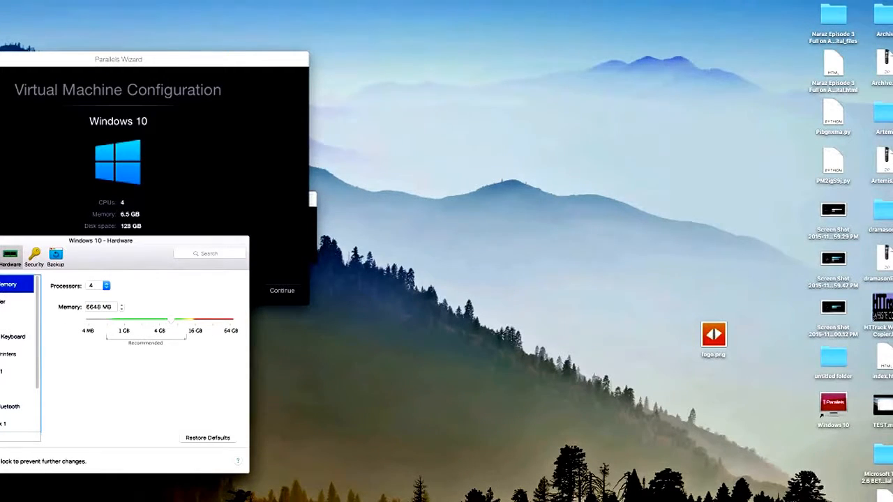
# Check the boot order and raise the graphics memory beyond 512 MB, accepting the change of video memory for the guest OS.
pyautogui.click(5, 302)
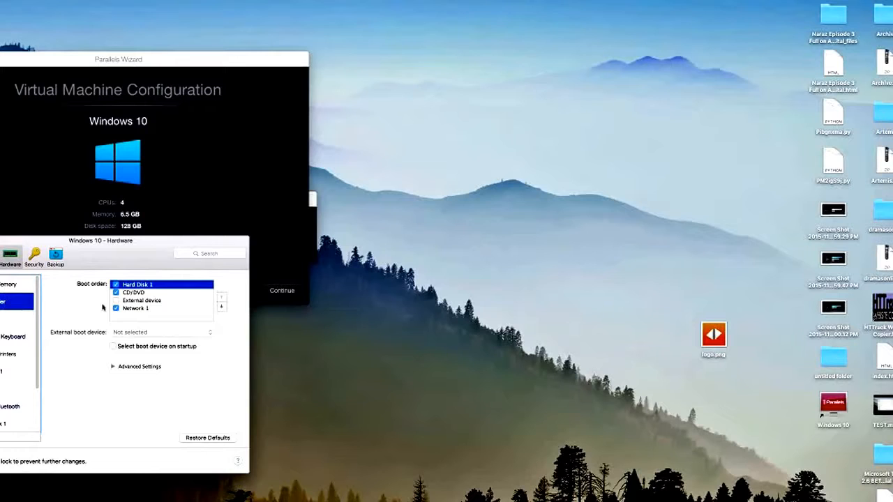
pyautogui.click(20, 319)
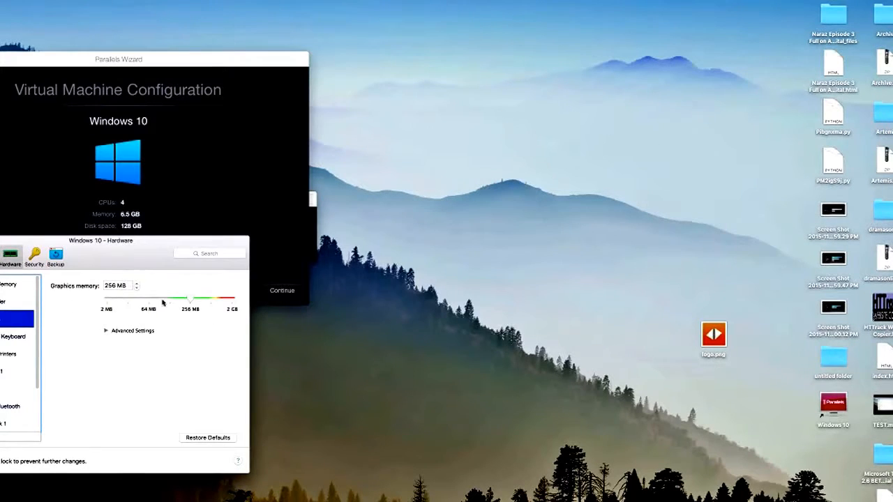
pyautogui.moveTo(196, 300); pyautogui.dragTo(209, 300)
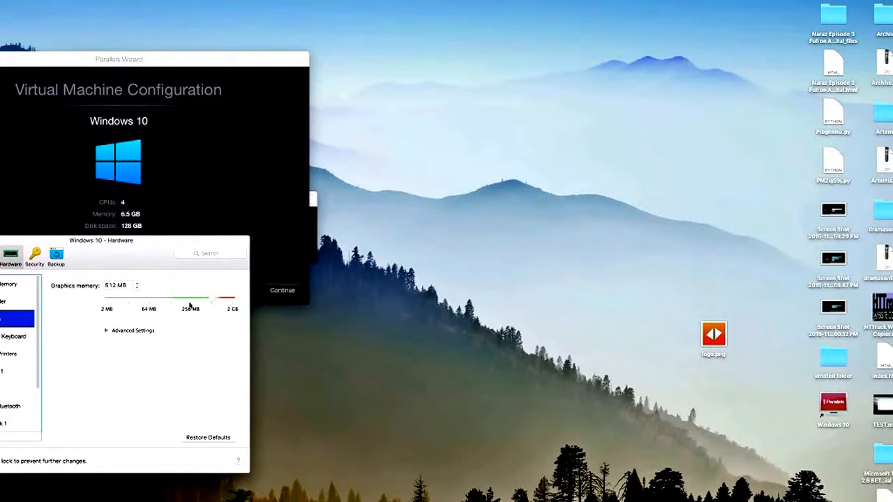
pyautogui.moveTo(211, 300); pyautogui.dragTo(221, 300)
pyautogui.click(179, 329)
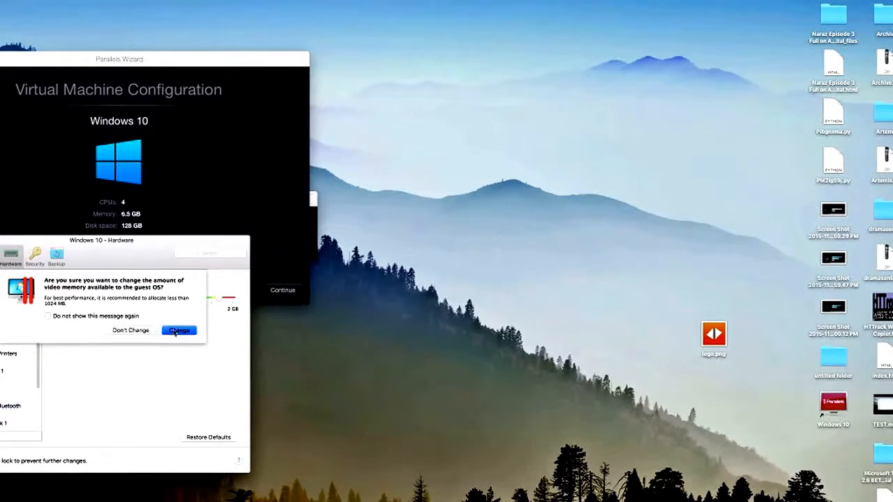
# Review the virtual machine's Mouse & Keyboard settings and the rest of the hardware list, and close the configuration.
pyautogui.click(14, 336)
pyautogui.scroll(-3, 17, 336)
pyautogui.scroll(3, 17, 336)
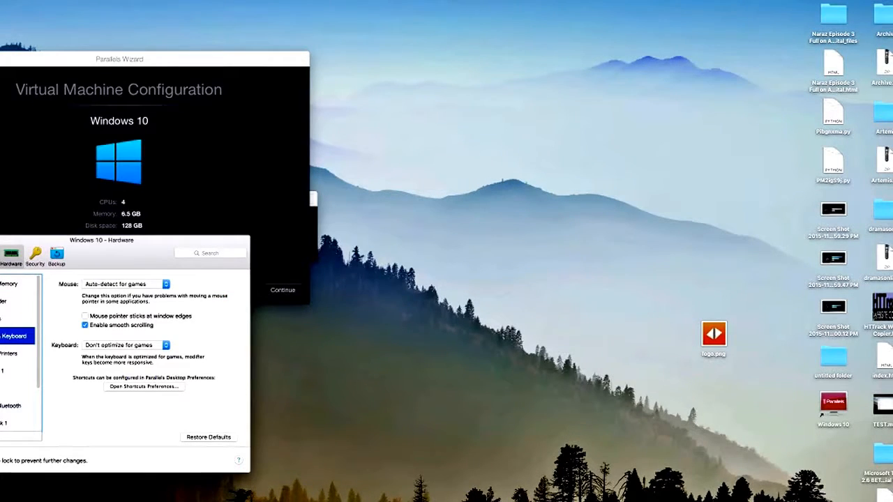
pyautogui.press('super+w')
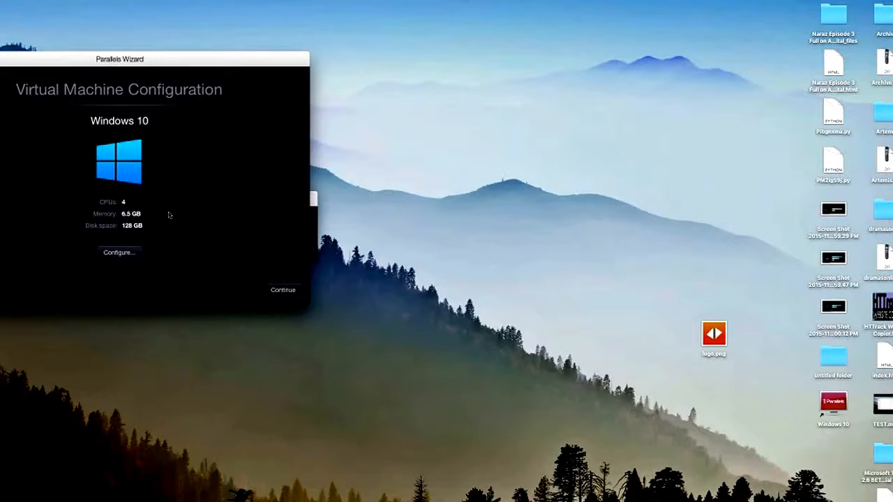
# Reopen the virtual machine's hardware configuration and bring up the settings of Hard Disk 1.
pyautogui.click(118, 251)
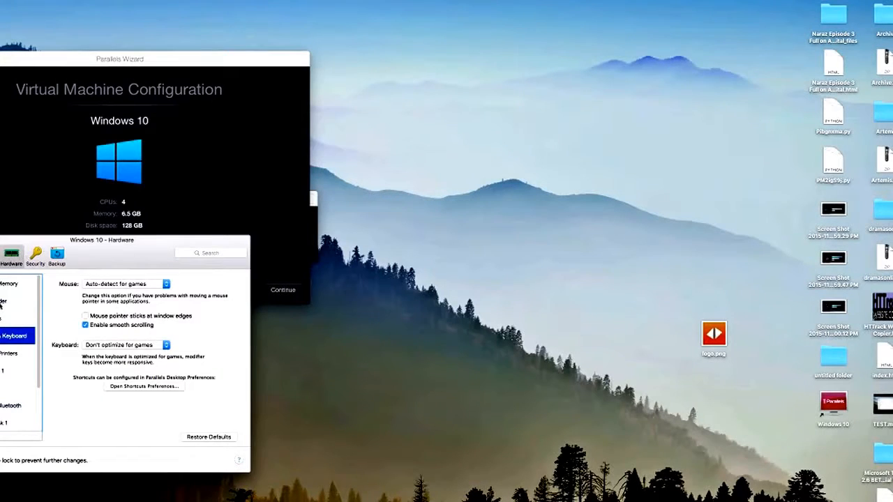
pyautogui.click(18, 423)
pyautogui.click(115, 309)
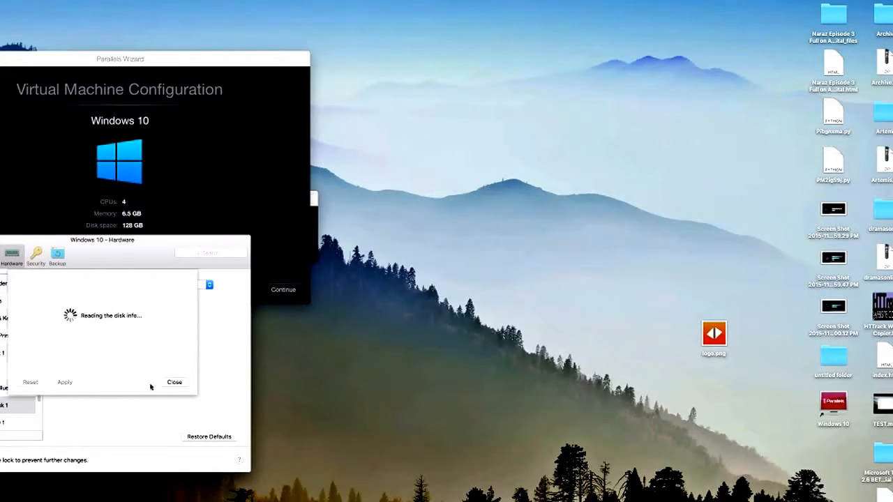
pyautogui.click(171, 386)
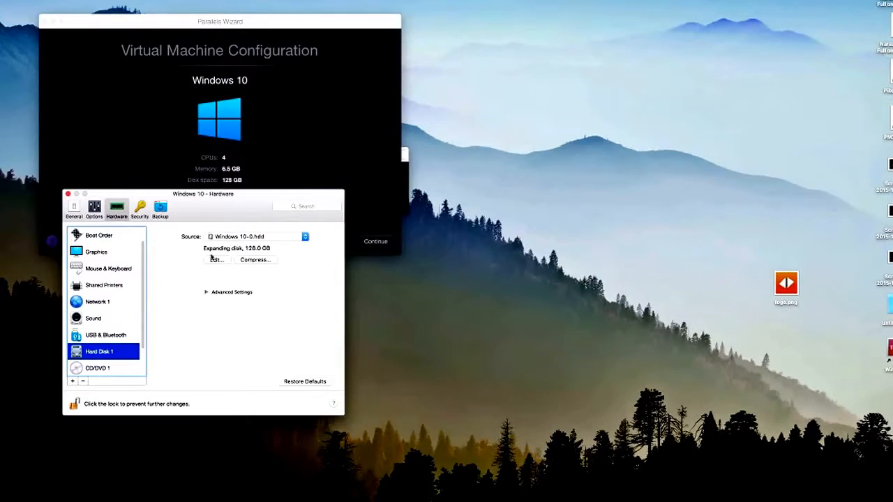
pyautogui.click(216, 260)
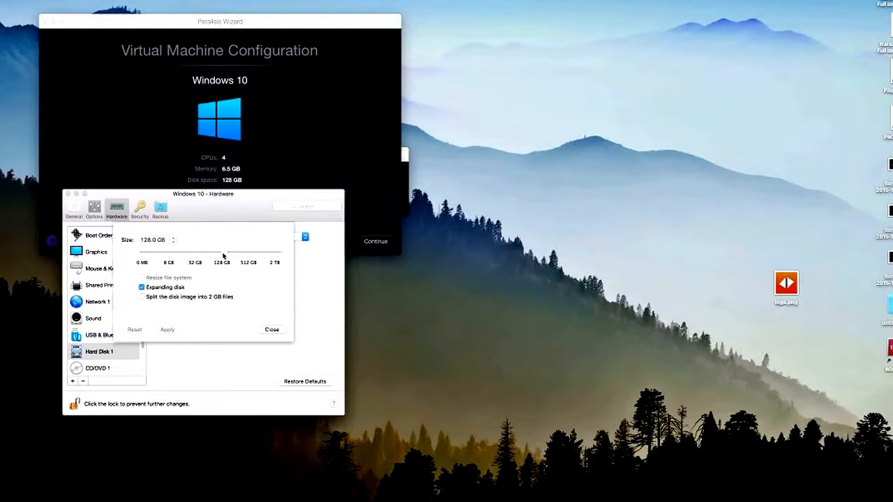
pyautogui.moveTo(223, 256); pyautogui.dragTo(193, 258)
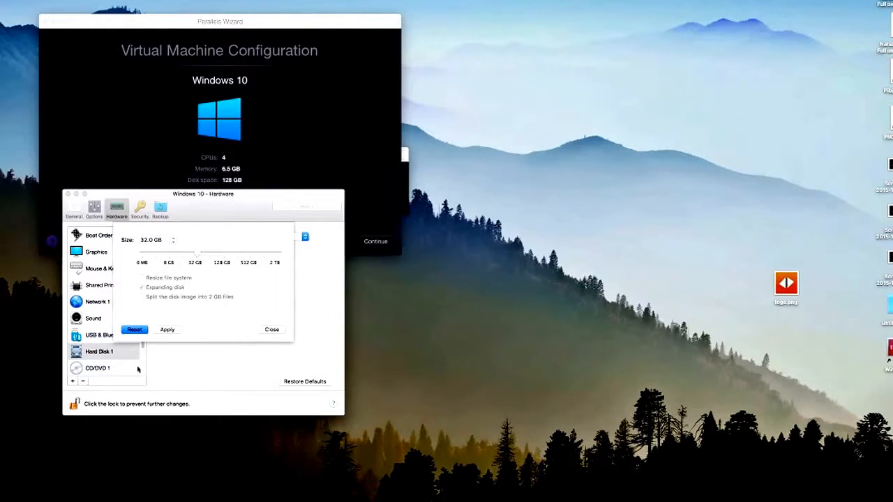
pyautogui.click(269, 329)
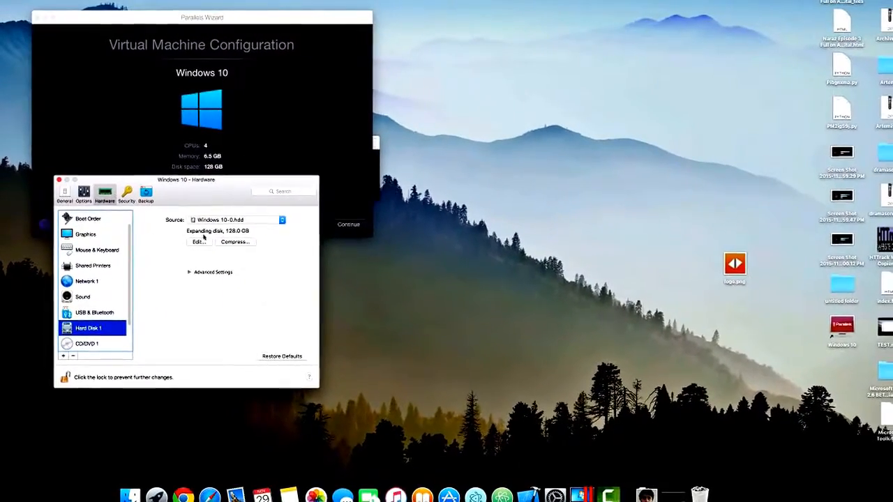
# Resize Hard Disk 1 to 32 GB, proceed past the backup recommendation, and close the hardware configuration.
pyautogui.click(202, 246)
pyautogui.moveTo(203, 236); pyautogui.dragTo(180, 238)
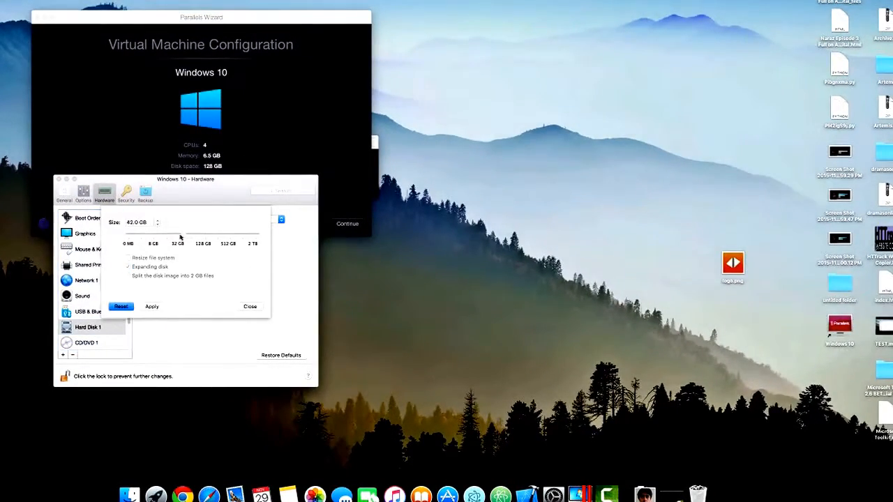
pyautogui.click(159, 307)
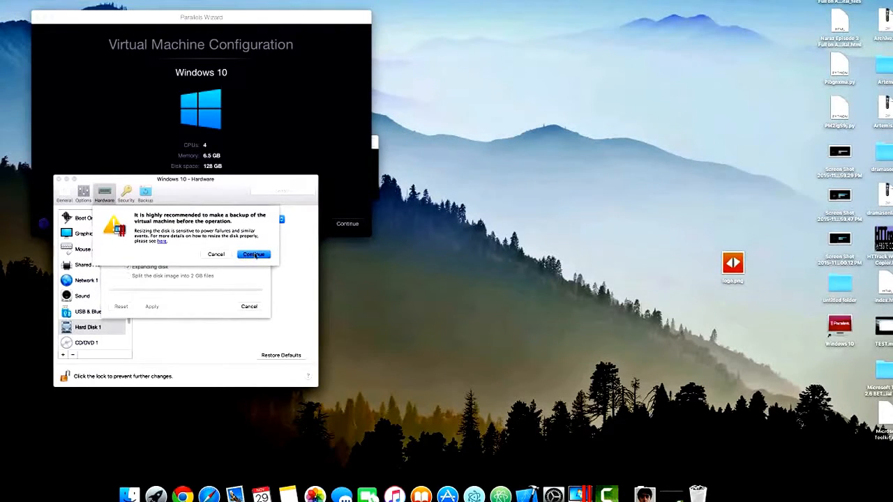
pyautogui.click(254, 254)
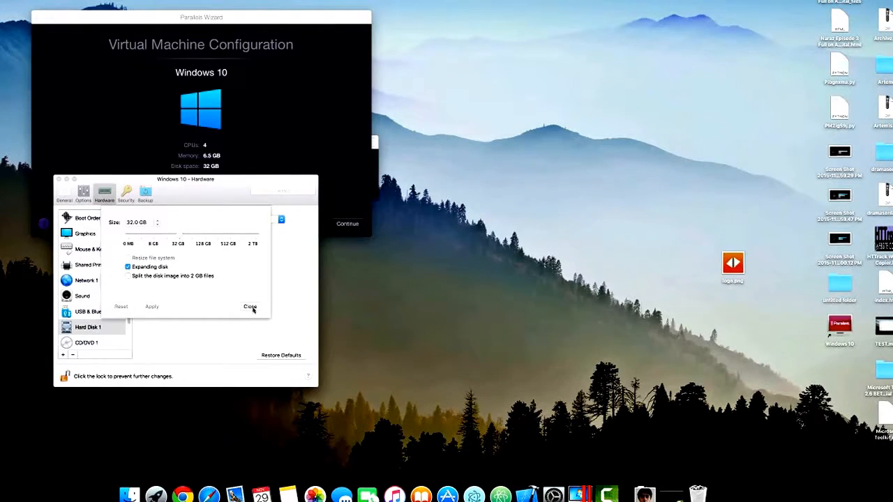
pyautogui.click(251, 308)
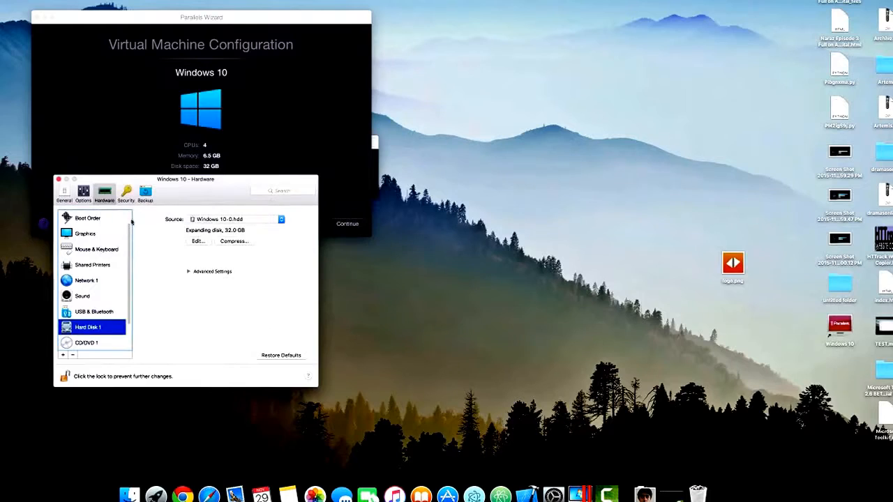
pyautogui.click(58, 179)
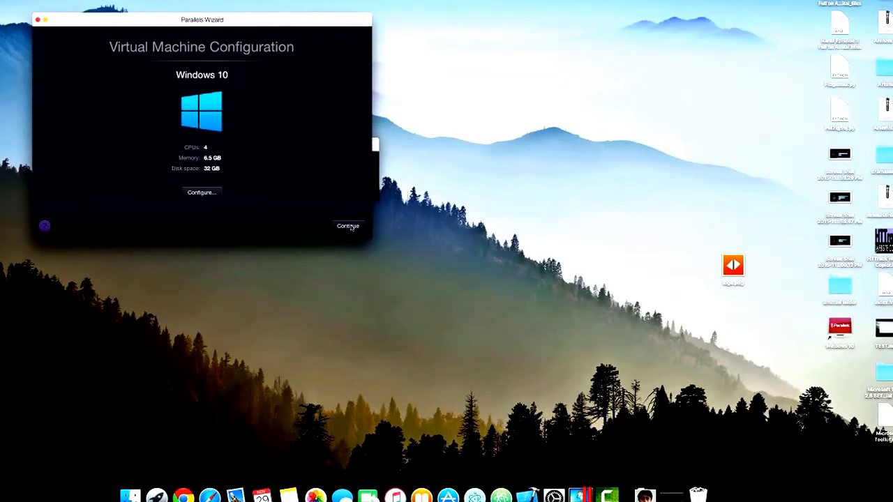
# Start the Windows installation, move the wizard window toward the middle of the screen, and choose Windows 10 Pro as the operating system.
pyautogui.click(351, 226)
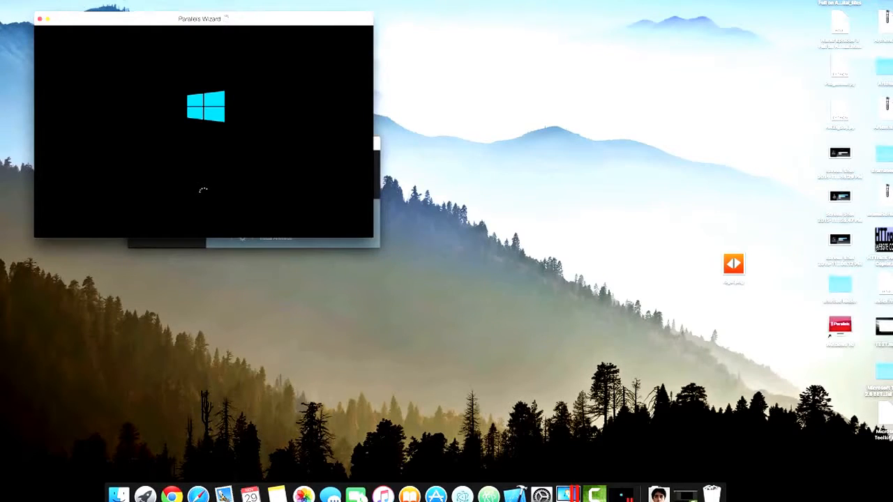
pyautogui.moveTo(126, 25); pyautogui.dragTo(231, 87)
pyautogui.click(140, 145)
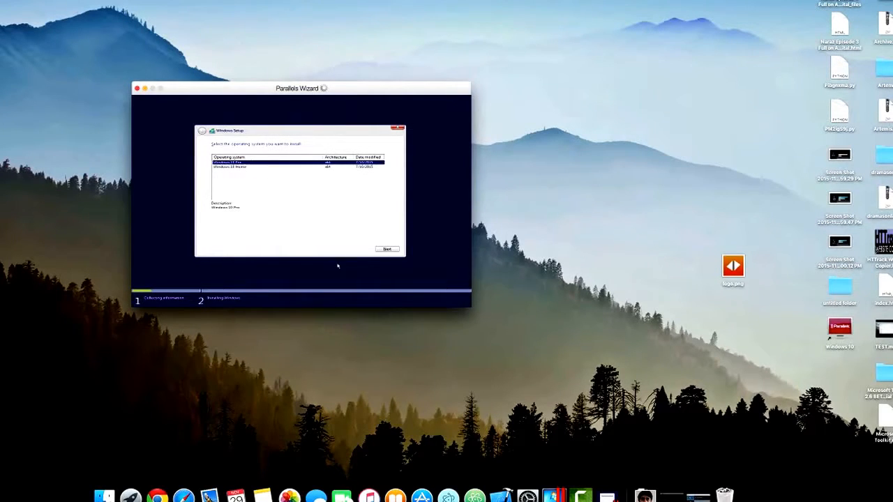
pyautogui.click(388, 250)
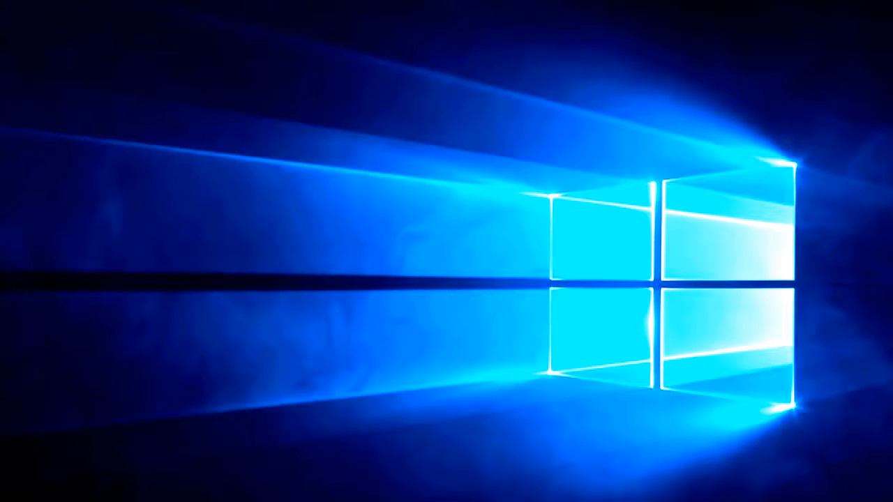
# Dismiss the network discovery prompt and reduce the Windows taskbar search to an icon.
pyautogui.moveTo(332, 90); pyautogui.dragTo(334, 109)
pyautogui.moveTo(50, 177); pyautogui.dragTo(290, 340)
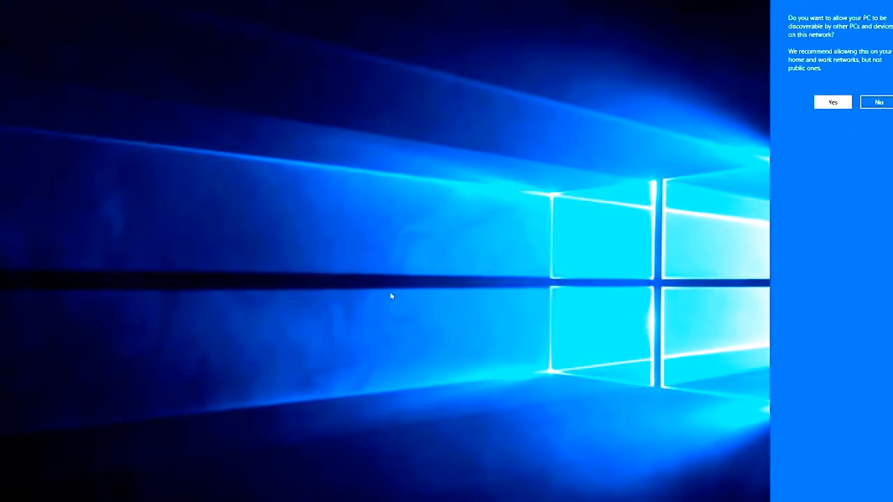
pyautogui.click(355, 282)
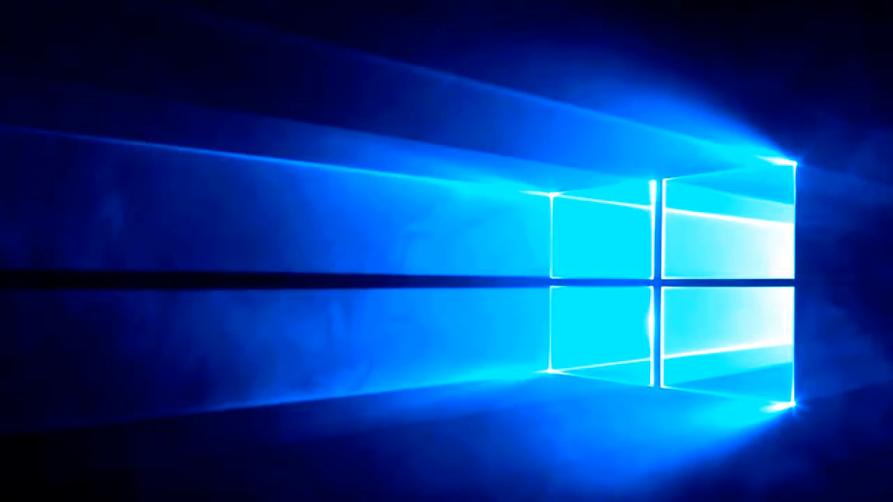
pyautogui.rightClick(147, 500)
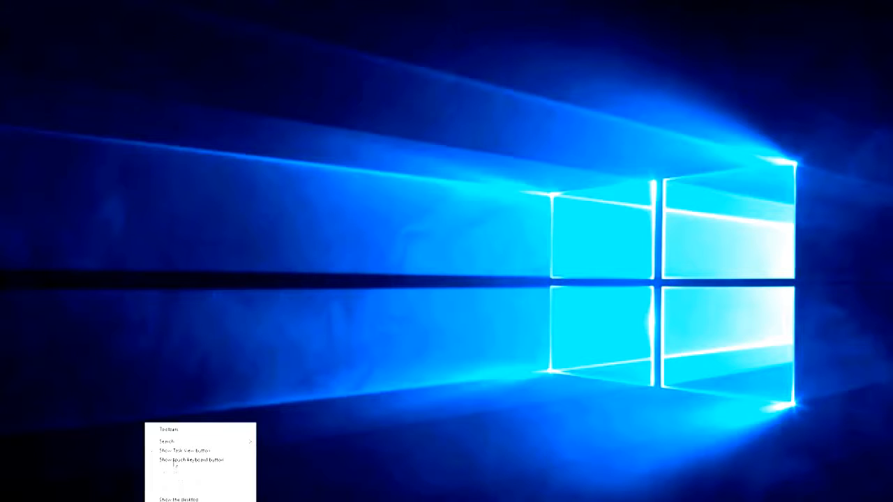
pyautogui.moveTo(205, 443)
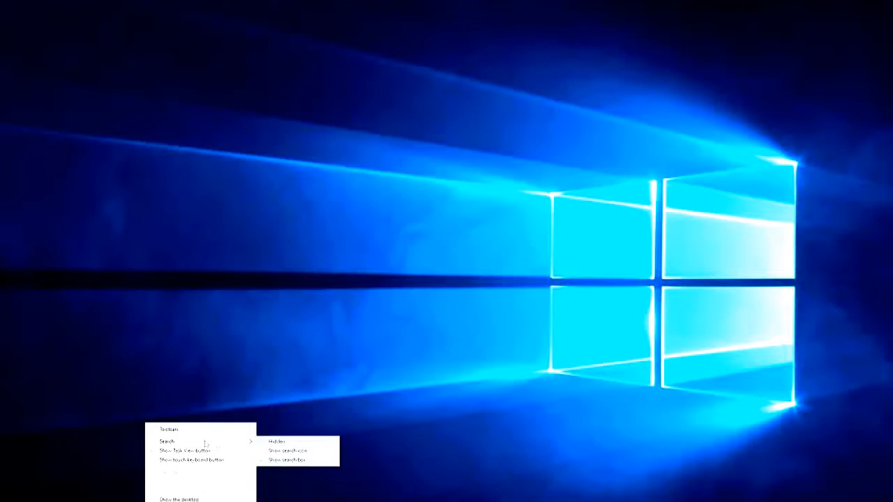
pyautogui.click(272, 450)
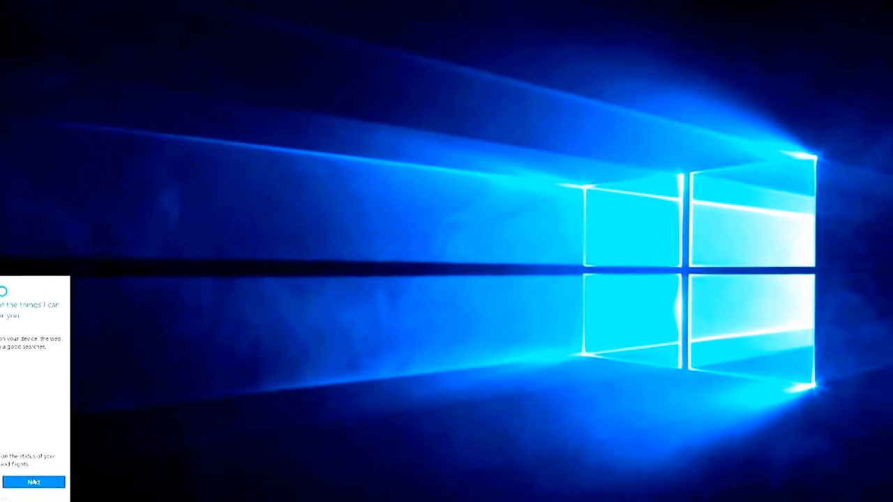
# Set up Cortana, allowing speech, inking and typing personalization, and enter the name it should use.
pyautogui.click(33, 482)
pyautogui.click(33, 482)
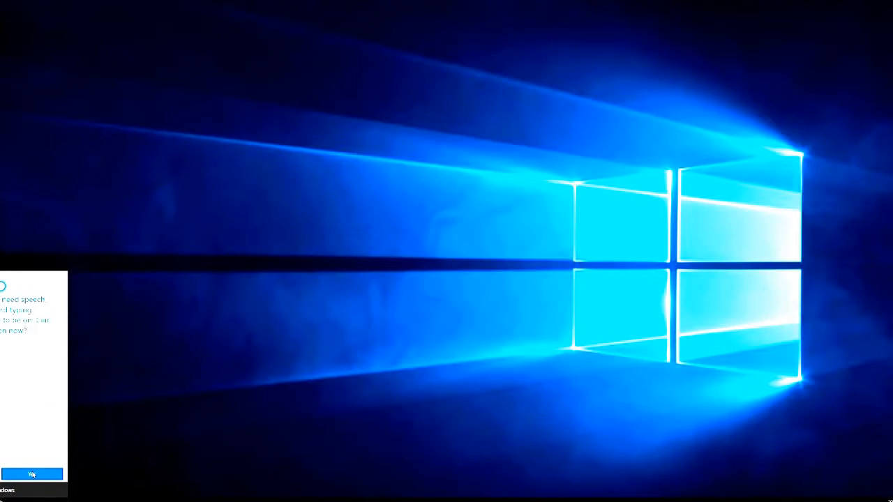
pyautogui.click(32, 474)
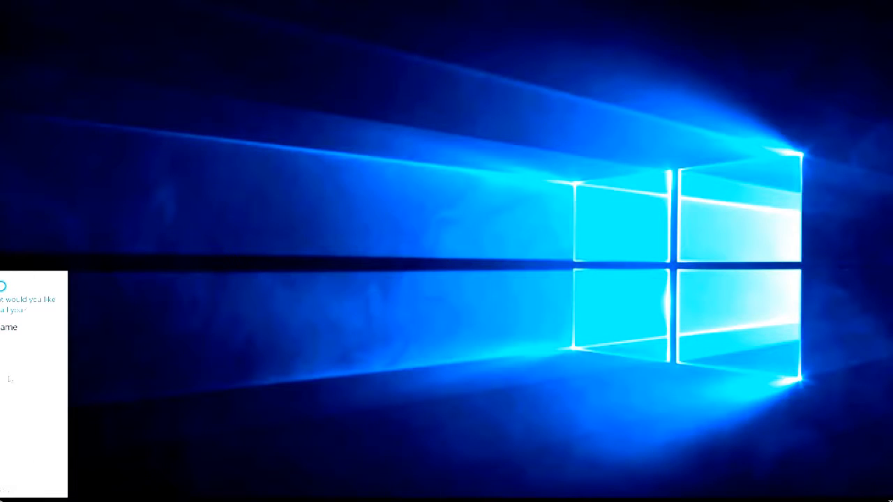
pyautogui.click(7, 327)
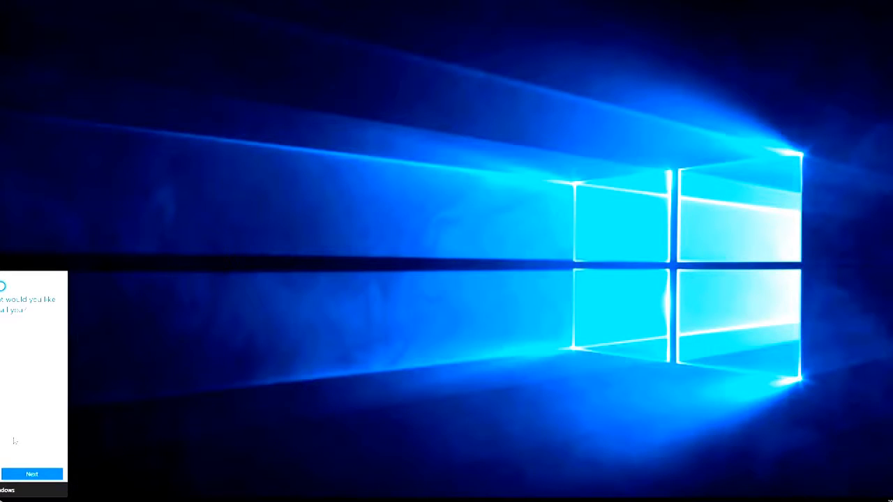
pyautogui.click(32, 474)
pyautogui.click(48, 471)
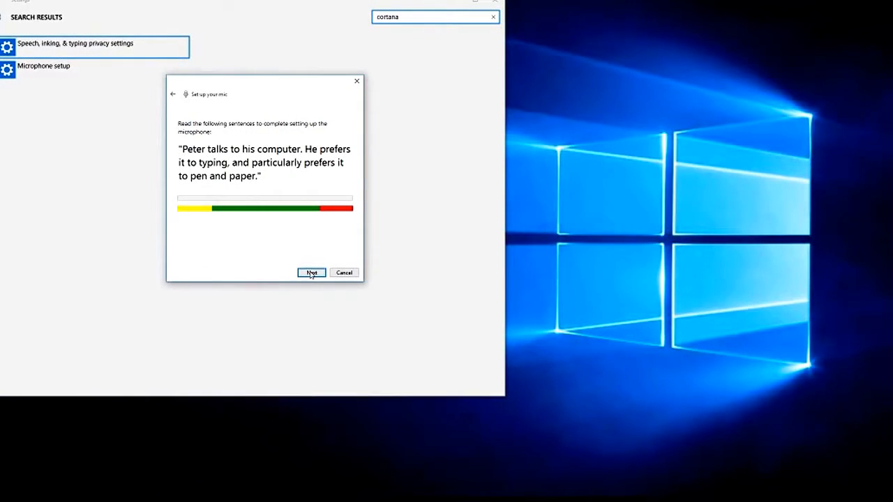
# Complete the microphone setup and close the Settings search results.
pyautogui.click(311, 273)
pyautogui.click(311, 272)
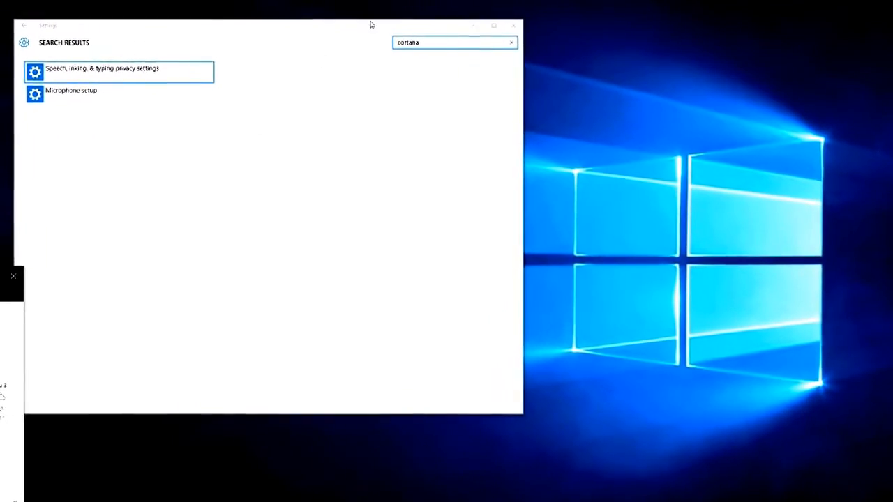
pyautogui.click(526, 35)
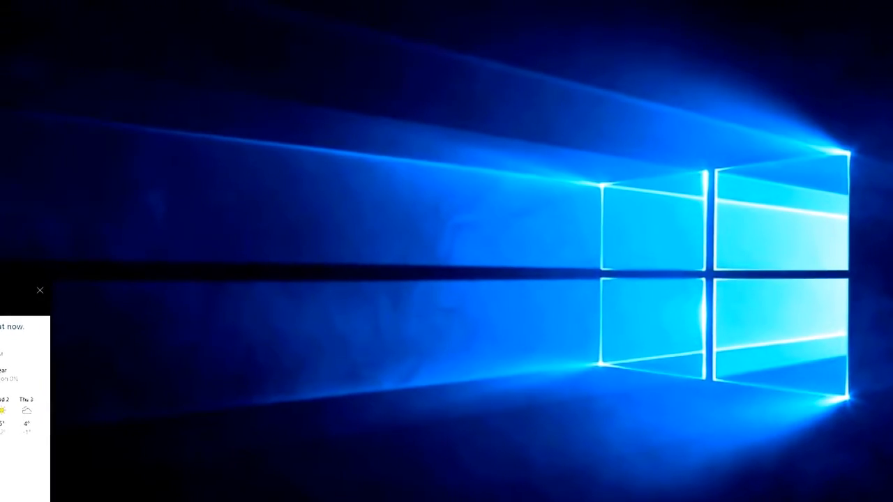
pyautogui.press('super')
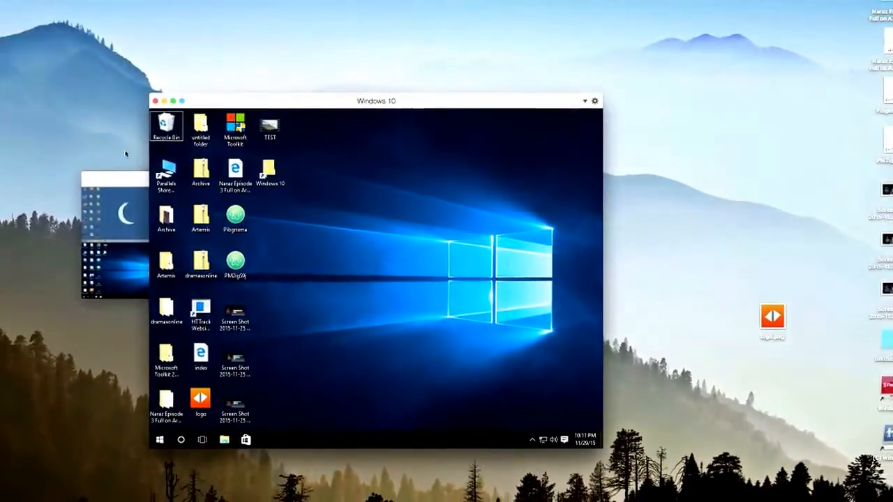
# Switch the Windows 10 virtual machine to Coherence mode and try its Start menu and Cortana on the Mac desktop.
pyautogui.click(185, 97)
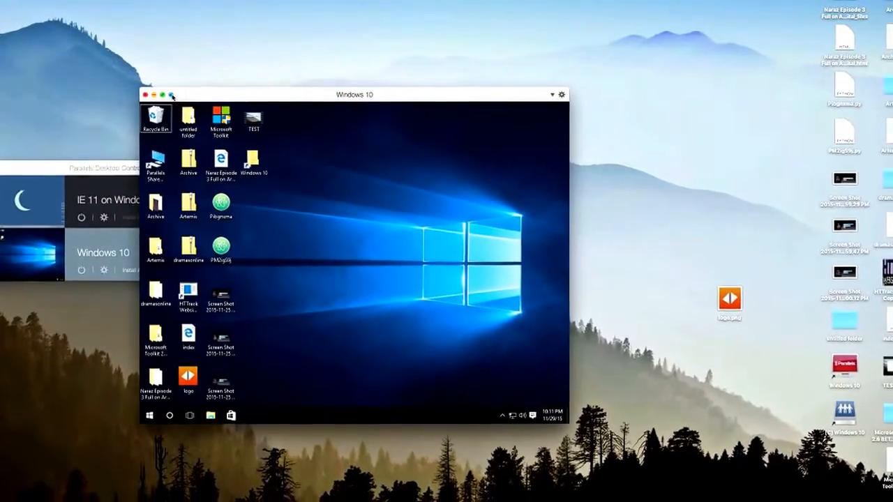
pyautogui.click(175, 97)
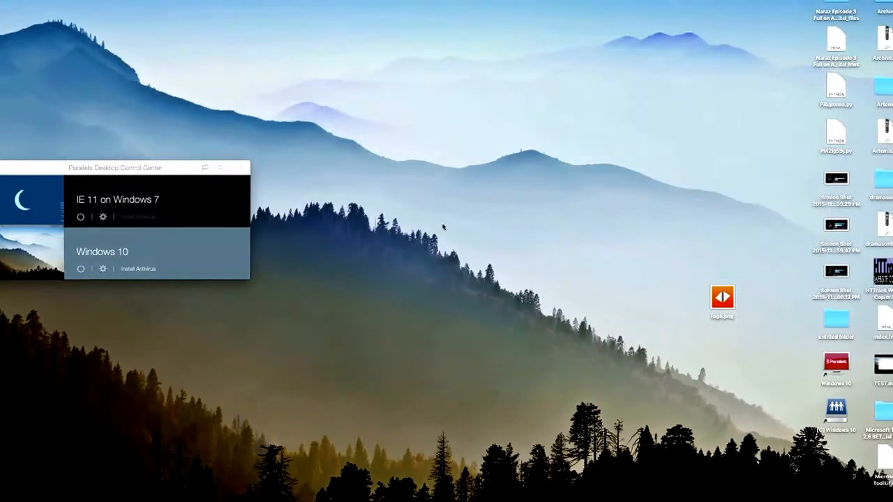
pyautogui.click(489, 500)
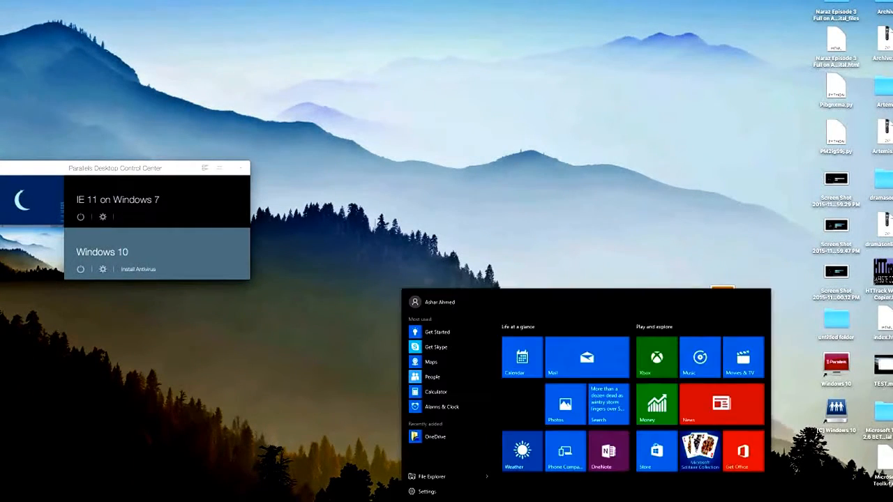
pyautogui.click(319, 380)
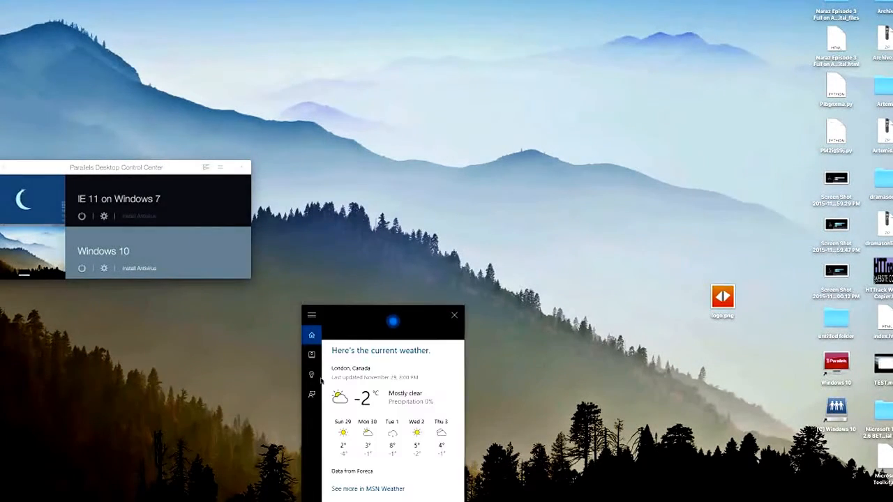
pyautogui.click(454, 315)
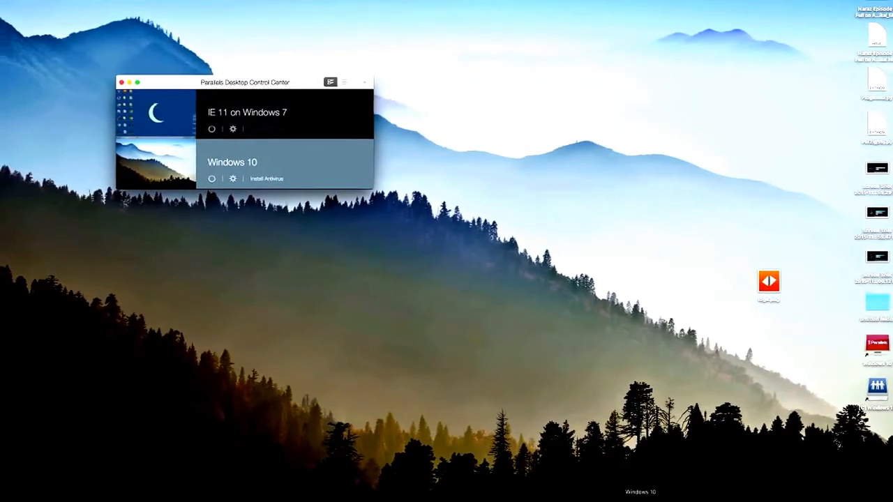
# Open Windows Settings, check the Windows Update and Activation pages under Update & security, and close the window.
pyautogui.click(640, 501)
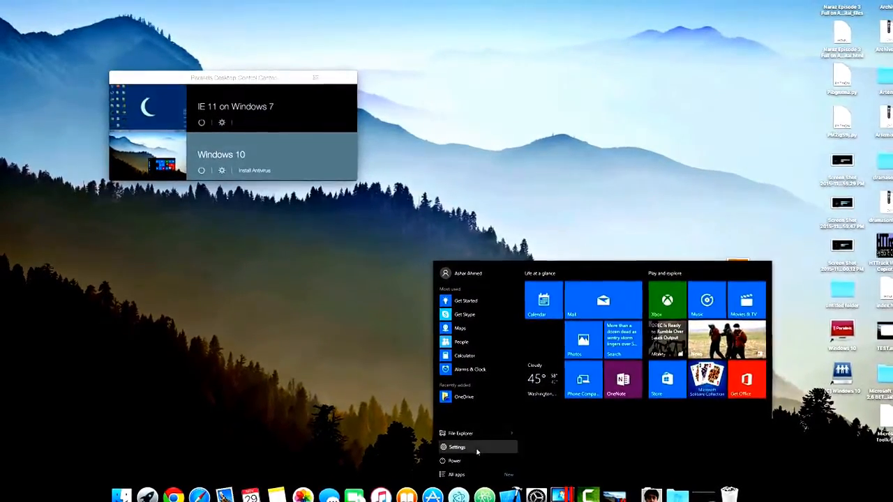
pyautogui.click(477, 451)
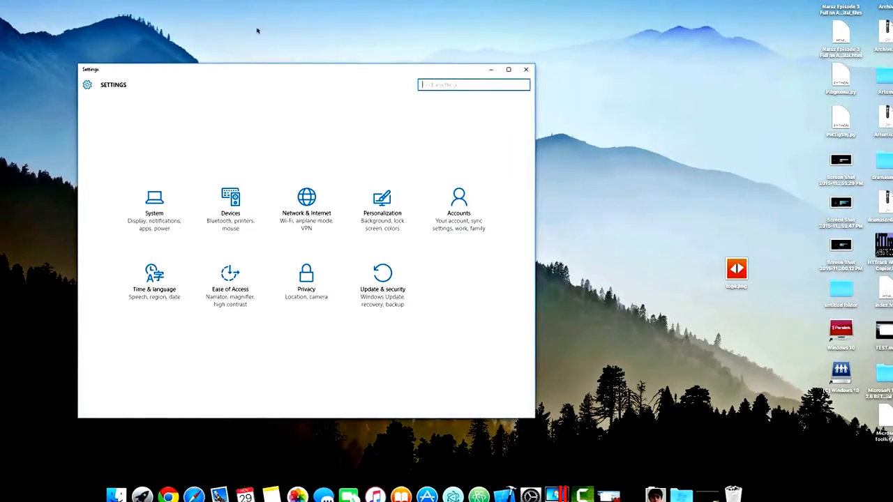
pyautogui.moveTo(175, 70); pyautogui.dragTo(262, 52)
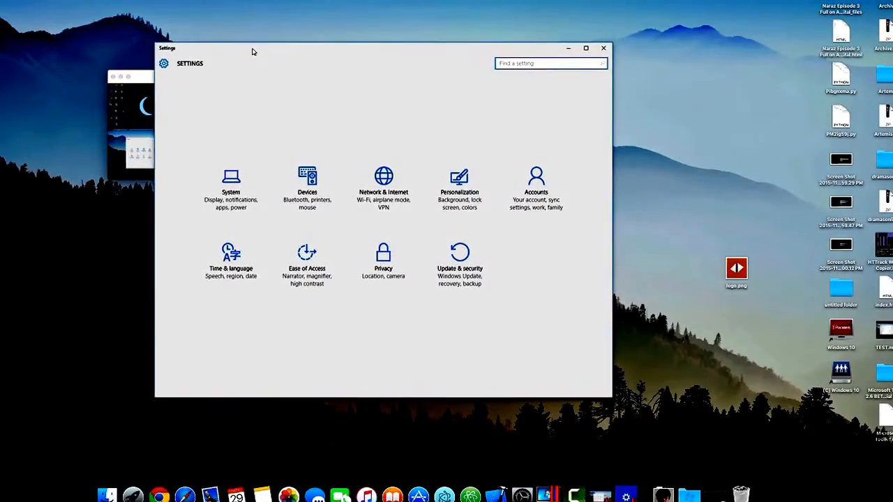
pyautogui.click(465, 265)
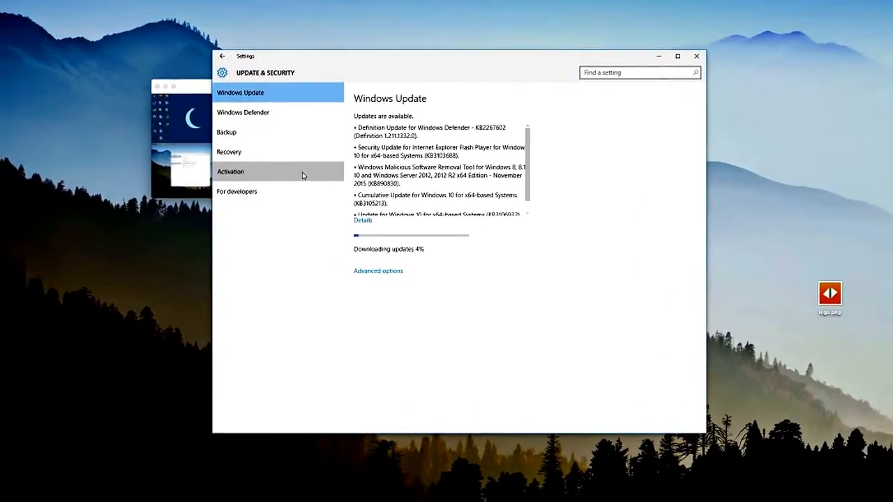
pyautogui.click(265, 174)
pyautogui.click(722, 59)
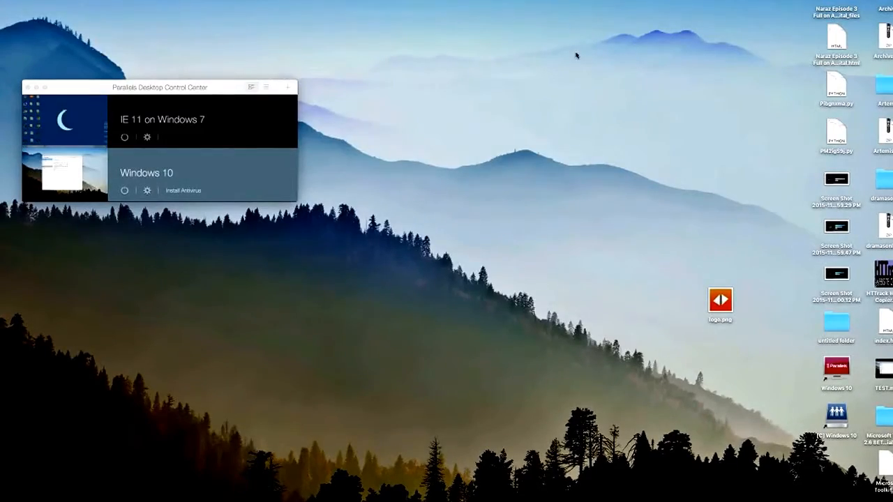